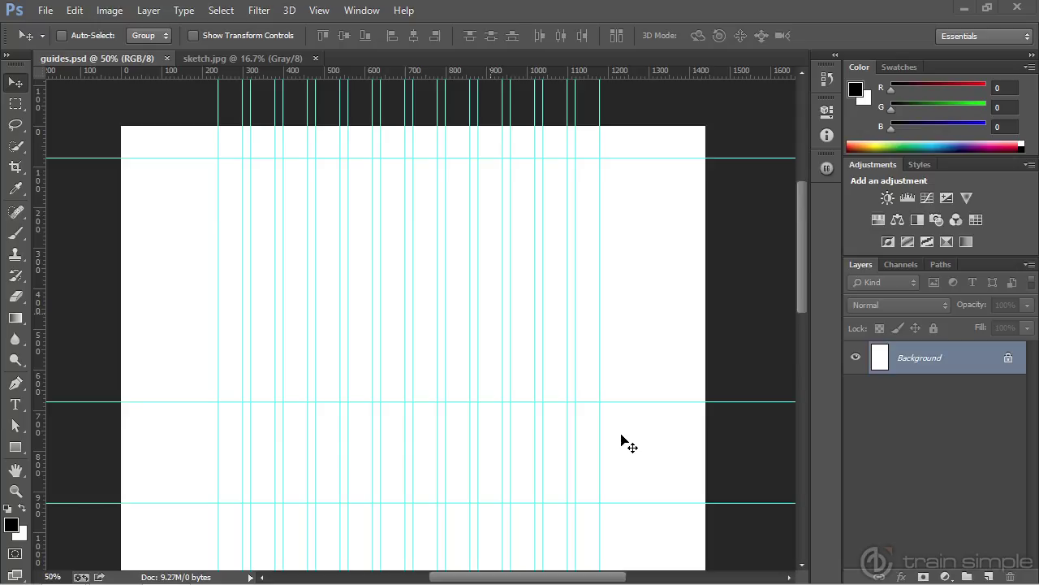
After checking the sketch, type LOGO near the top-left of guides.psd
left_click(214, 61)
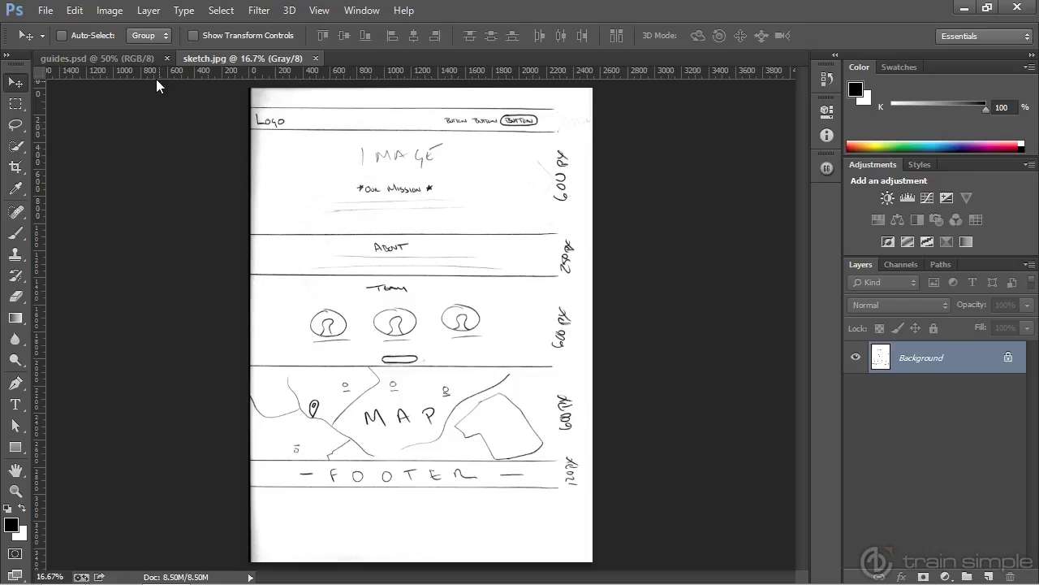
left_click(132, 59)
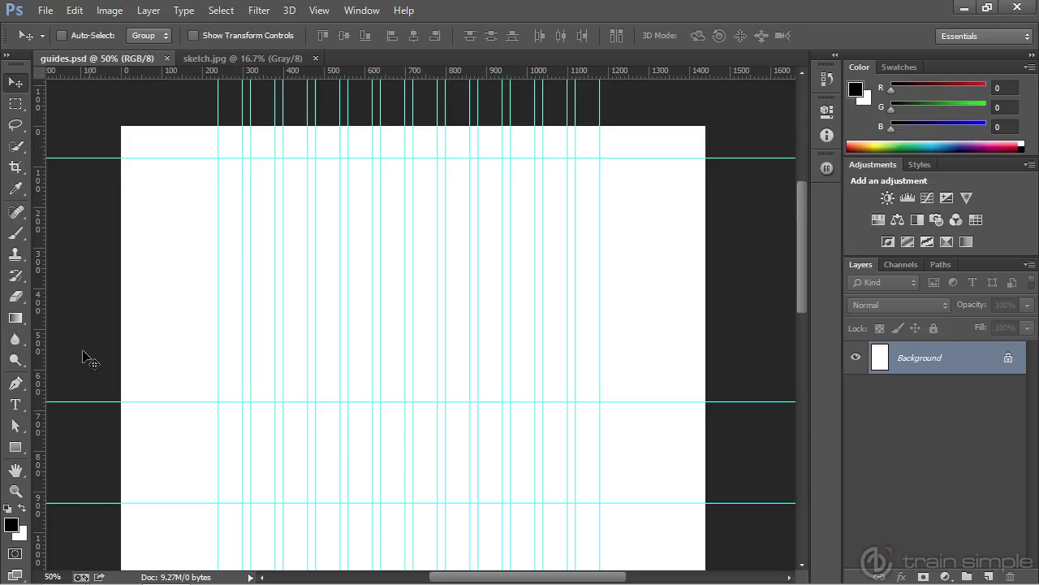
left_click(16, 405)
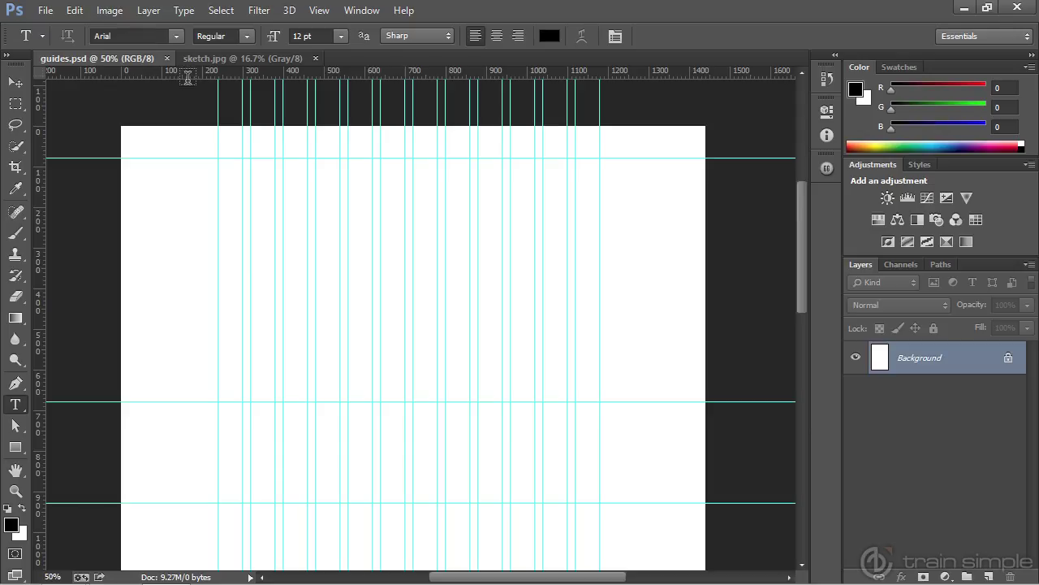
left_click(226, 154)
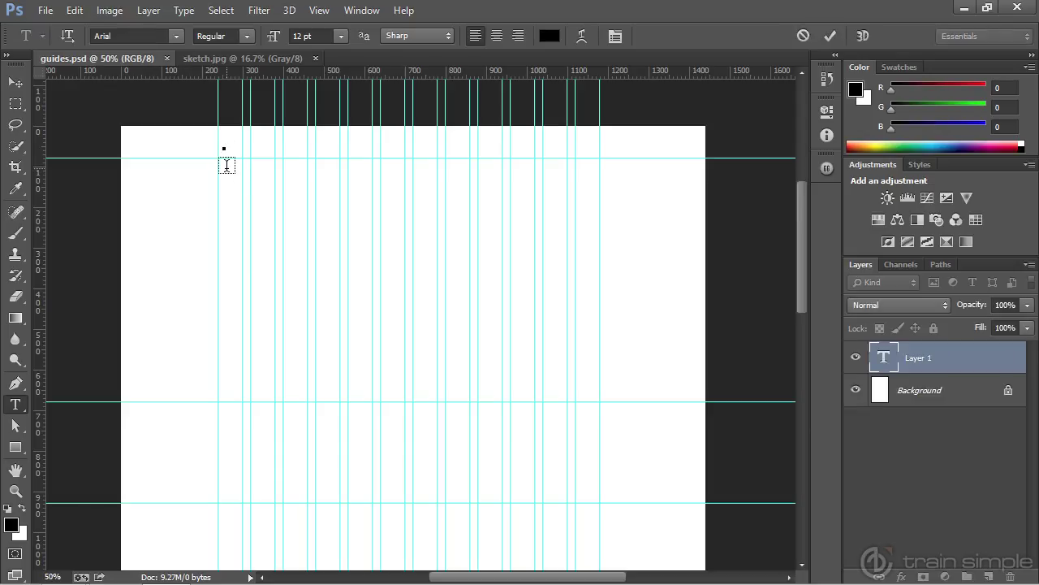
type("textem")
Set the LOGO text to 36 pt and commit the text layer
left_click_drag(241, 146, 221, 146)
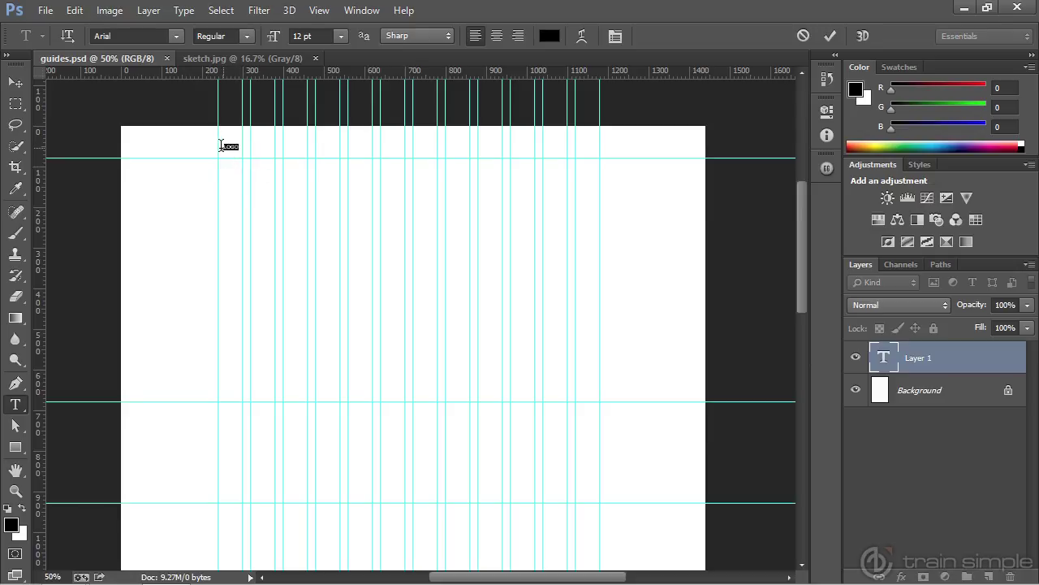
left_click(341, 36)
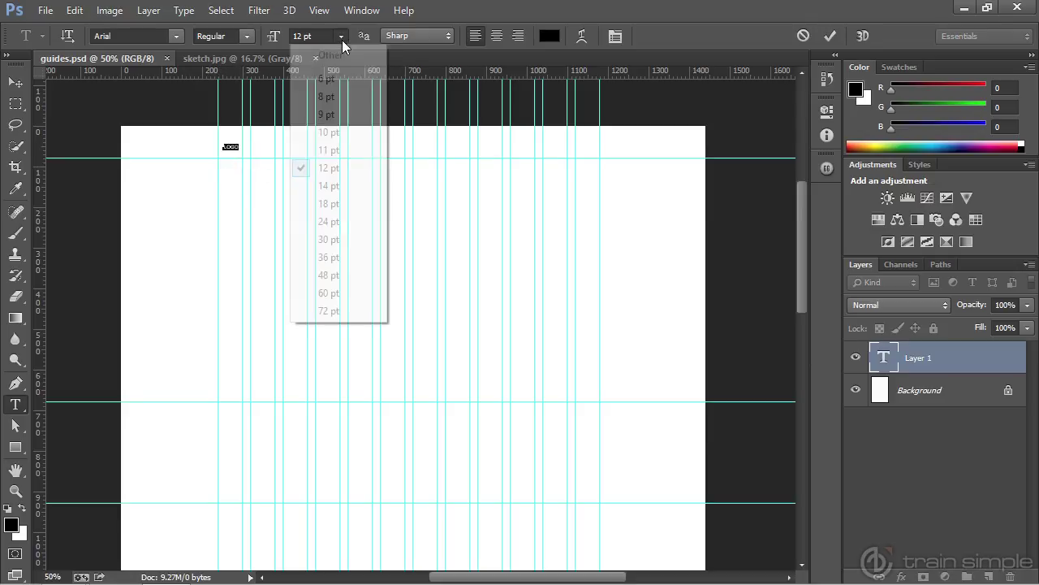
left_click(329, 239)
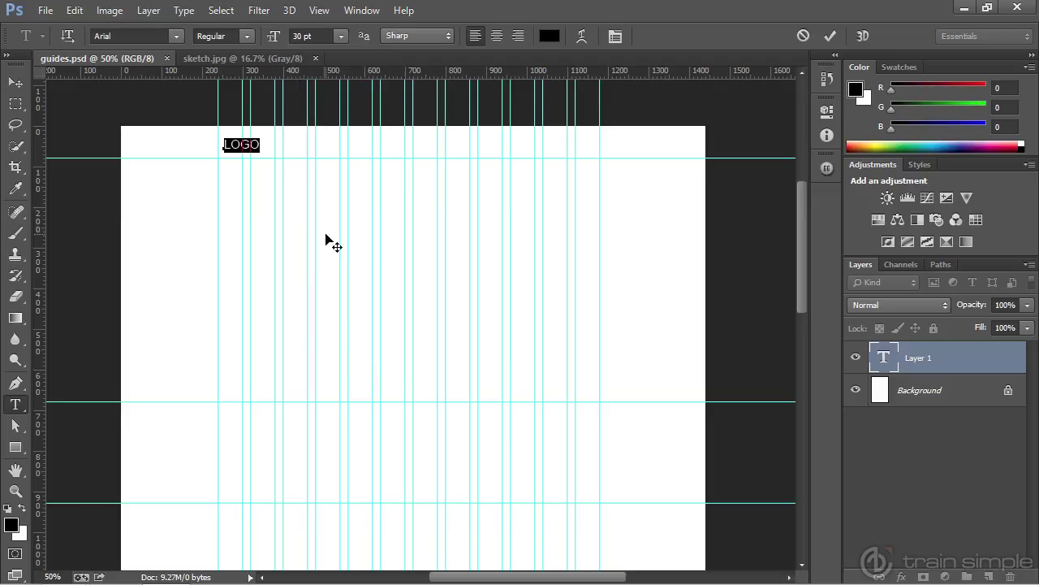
left_click(341, 37)
left_click(329, 257)
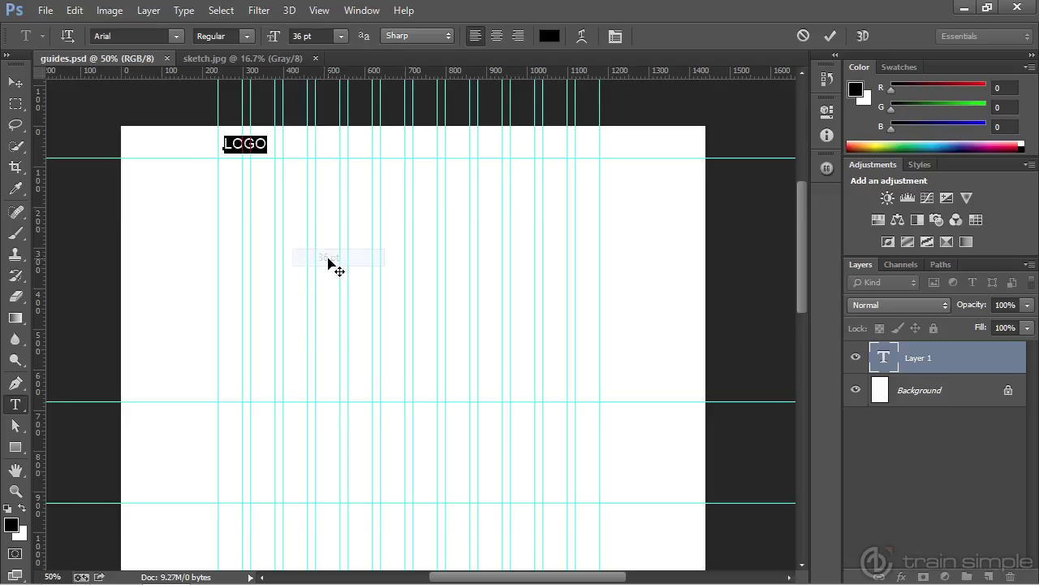
left_click(20, 83)
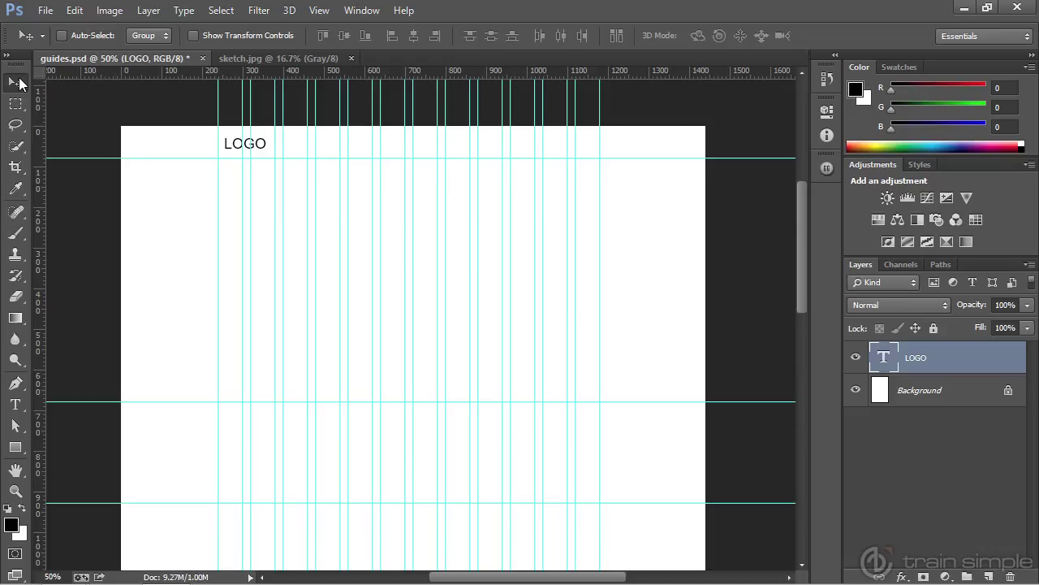
Nudge LOGO left and down onto the column guide
key("Left")
key("Left")
key("Left")
key("Left")
key("Left")
key("Left")
key("Left")
key("Left")
key("Left")
key("Left")
key("Left")
key("Left")
key("Down")
key("Down")
key("Left")
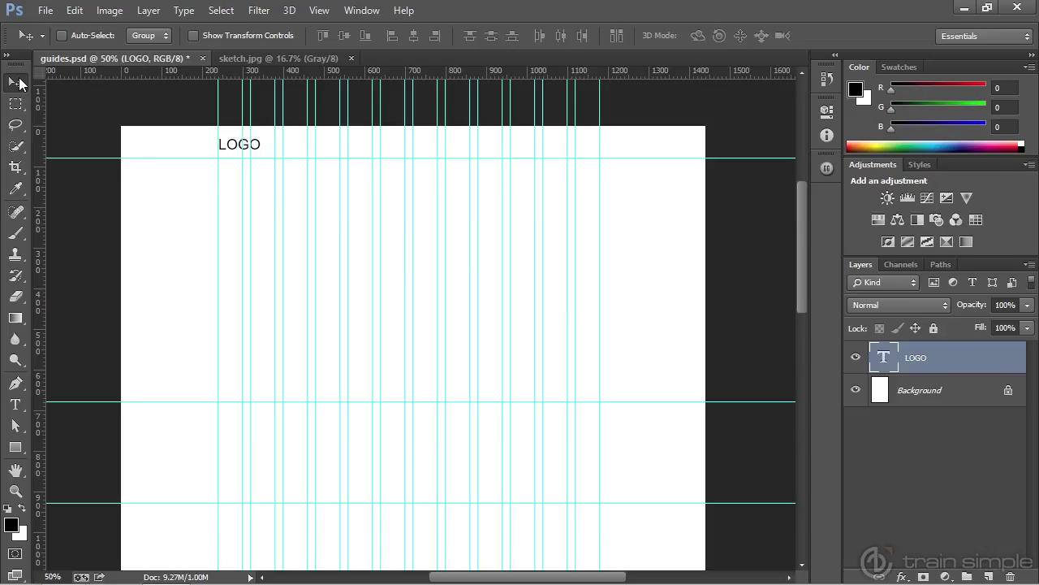
Draw a 380 × 34 px rectangle filled 40% Gray as the top-right nav bar
left_click(15, 448)
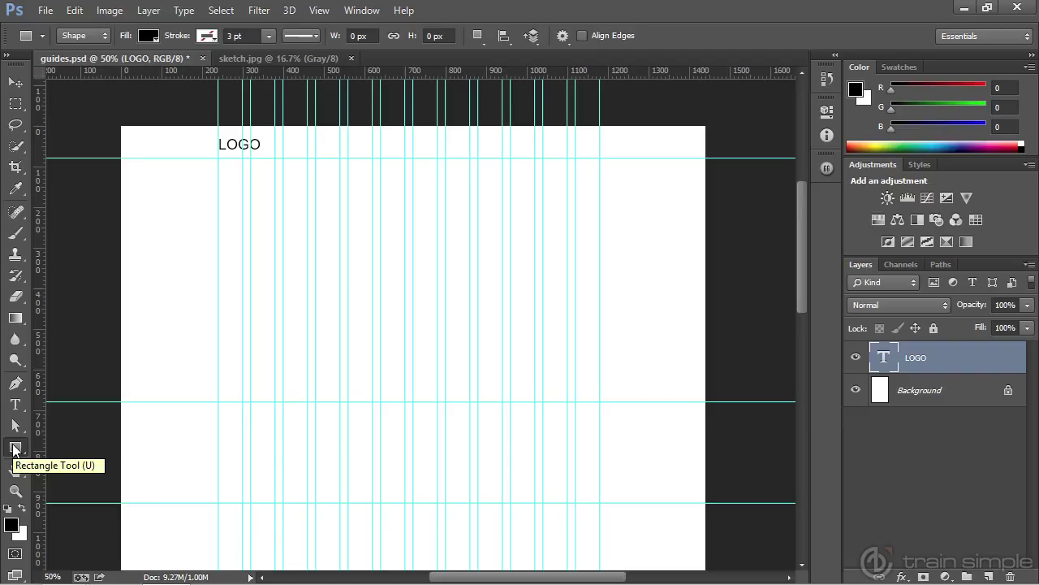
left_click(152, 38)
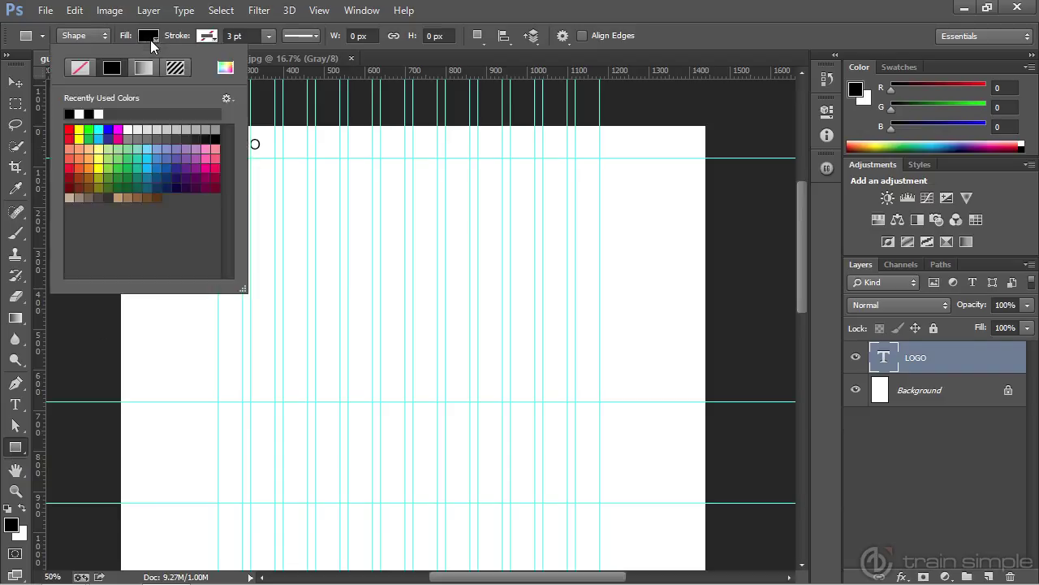
left_click(195, 129)
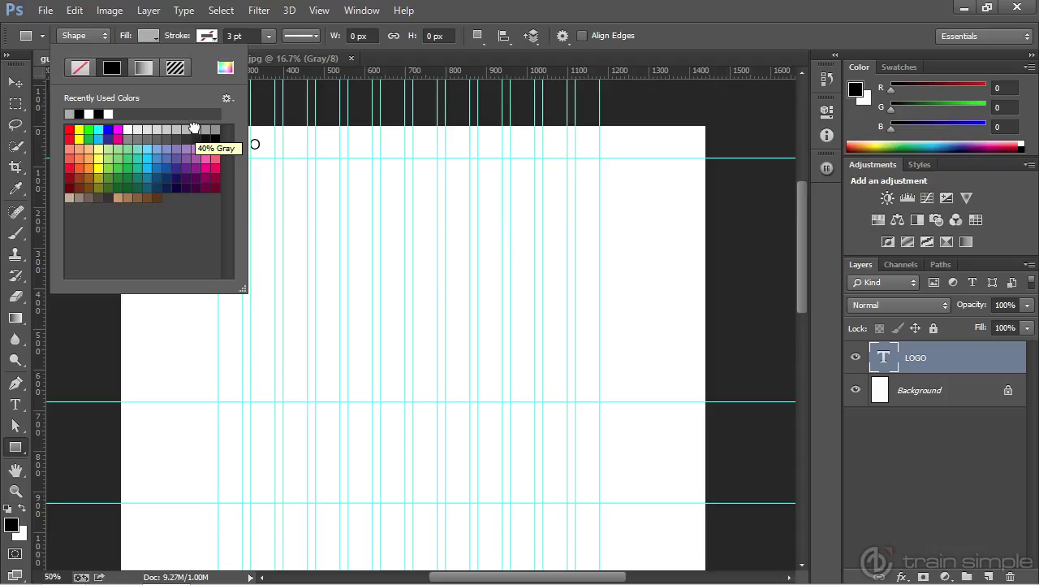
key("Return")
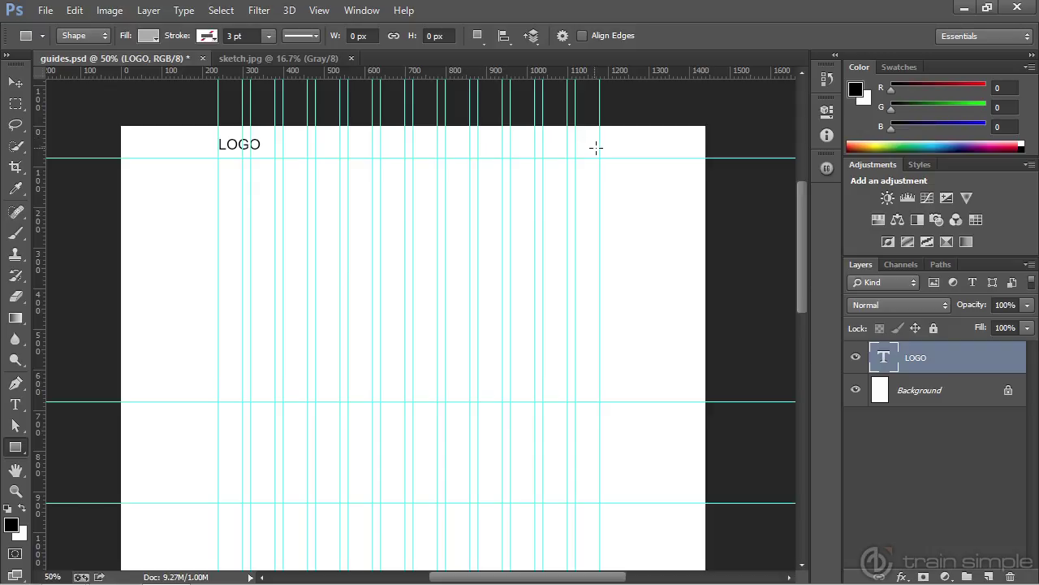
left_click_drag(600, 149, 504, 140)
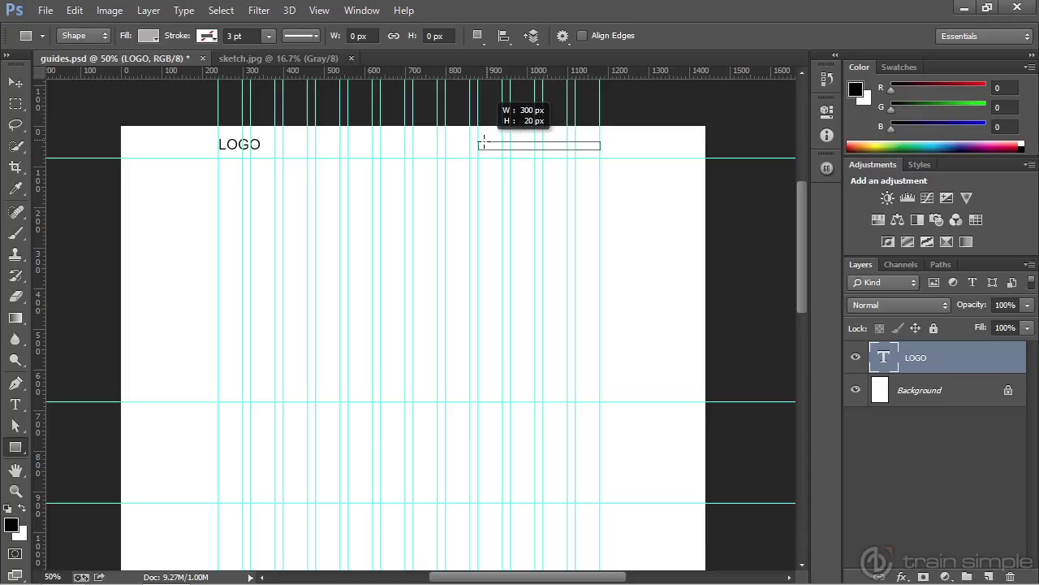
mouse_move(480, 142)
left_mouse_down()
mouse_move(482, 133)
mouse_move(447, 136)
left_mouse_up()
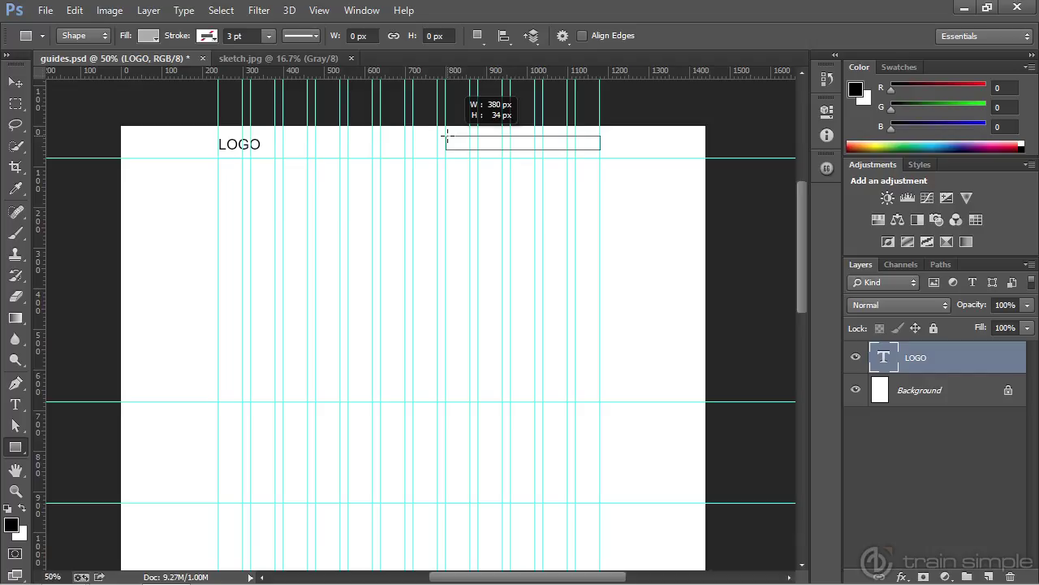
left_click_drag(446, 138, 446, 138)
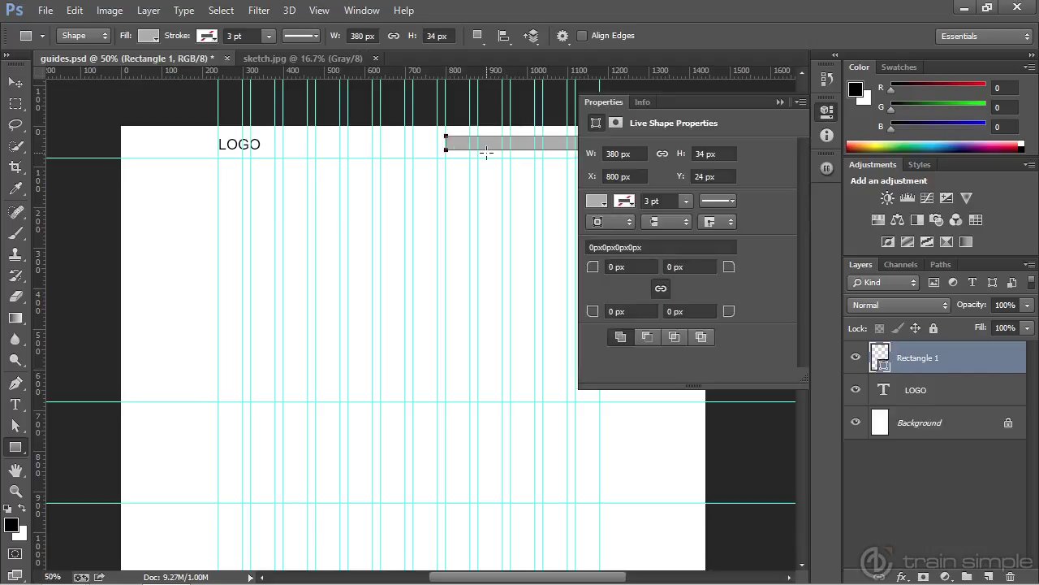
left_click(827, 111)
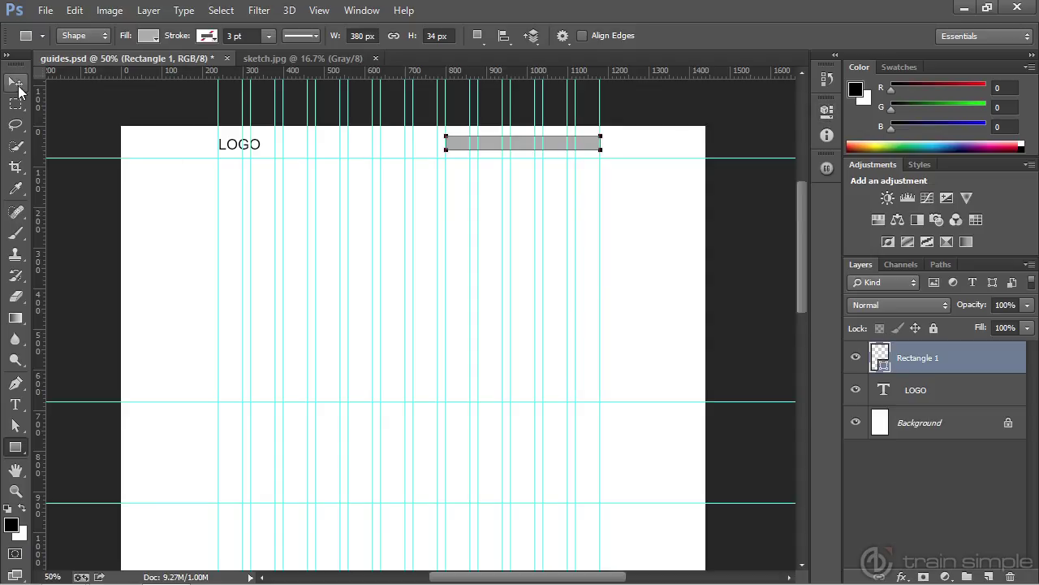
left_click(15, 82)
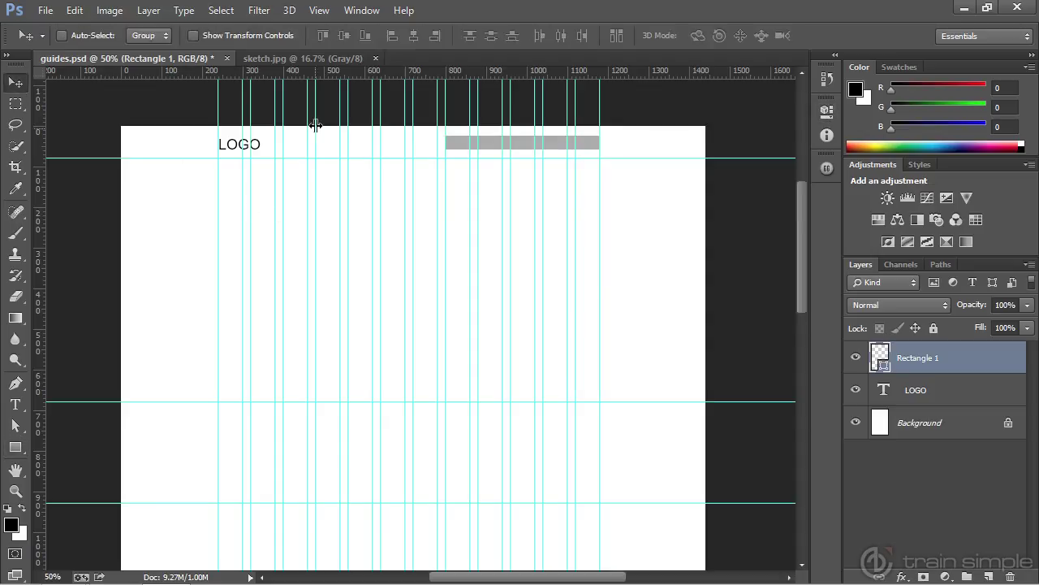
left_click(279, 62)
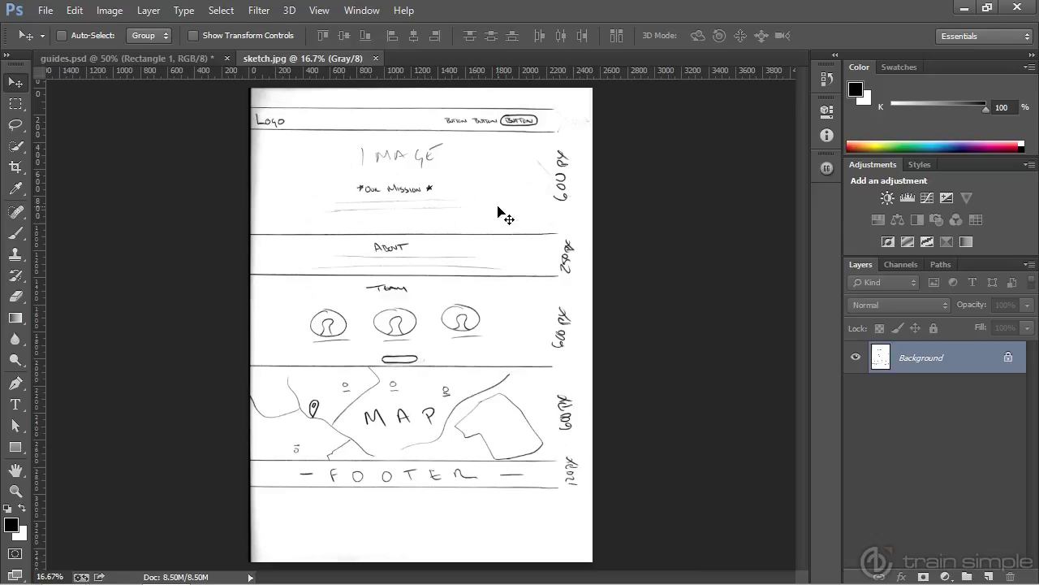
left_click(143, 61)
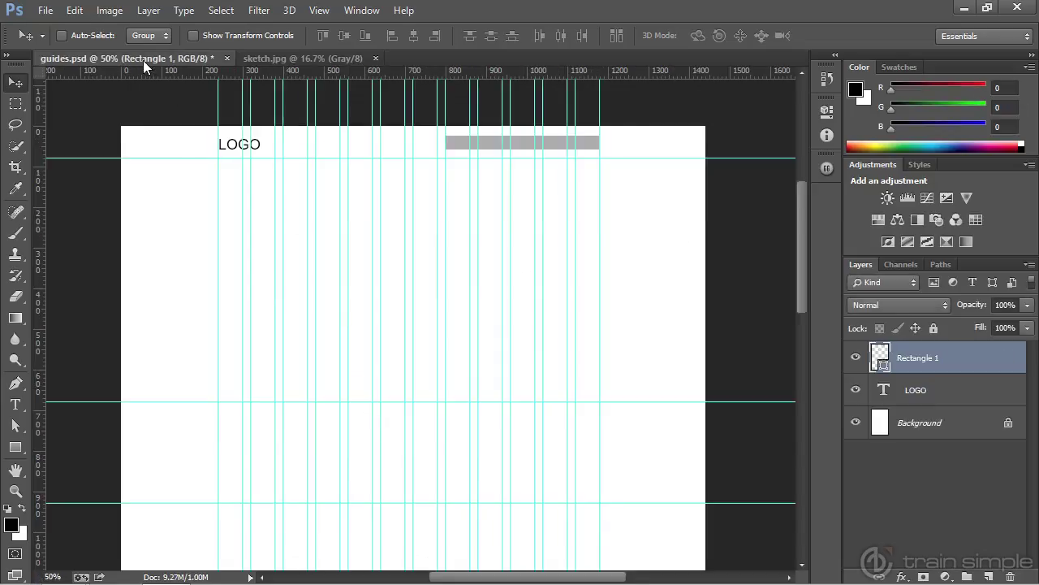
left_click(15, 447)
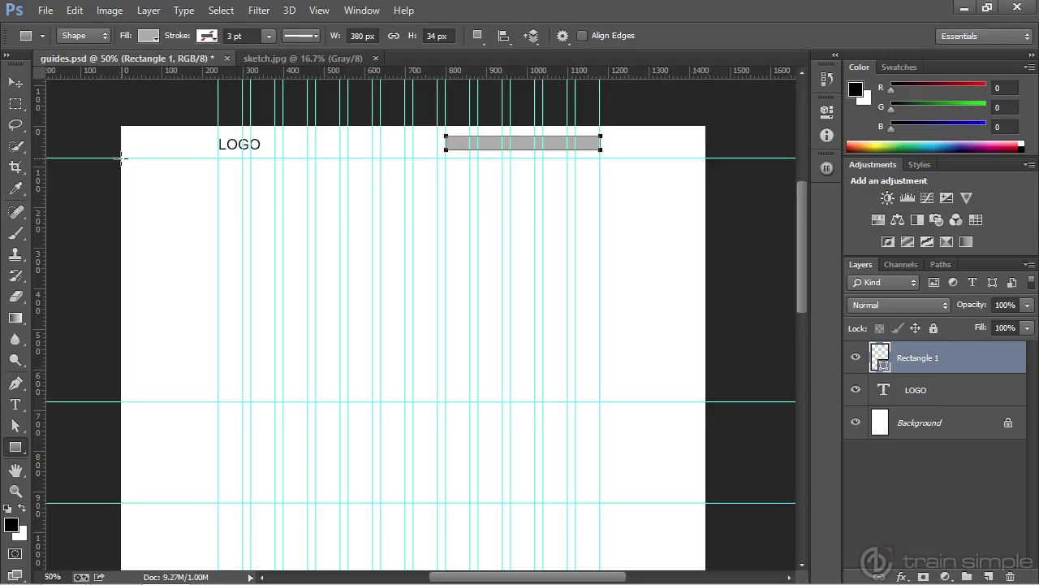
Confirm that snapping to guides is on under View > Snap To
left_click(322, 11)
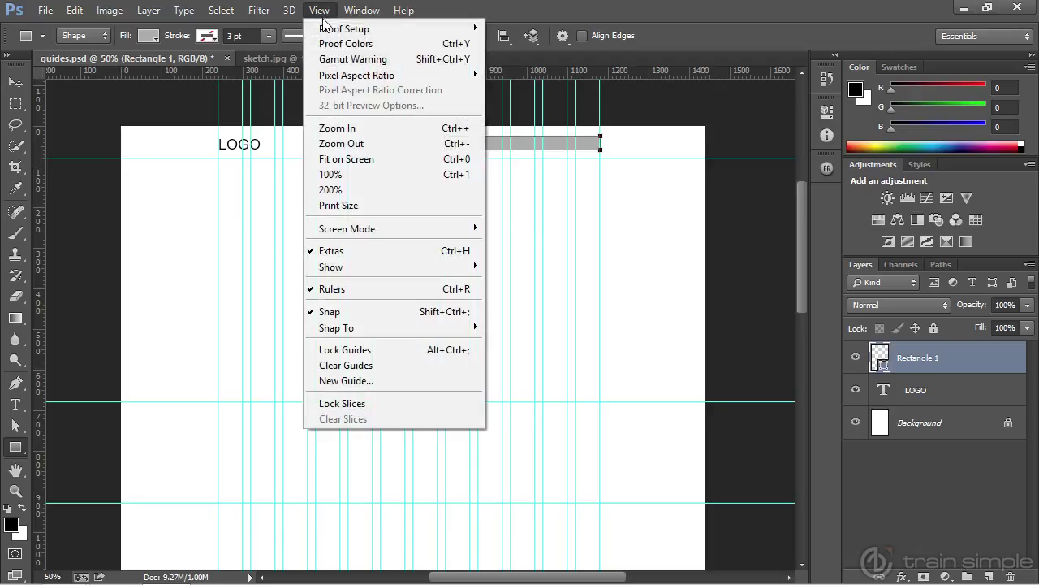
mouse_move(341, 329)
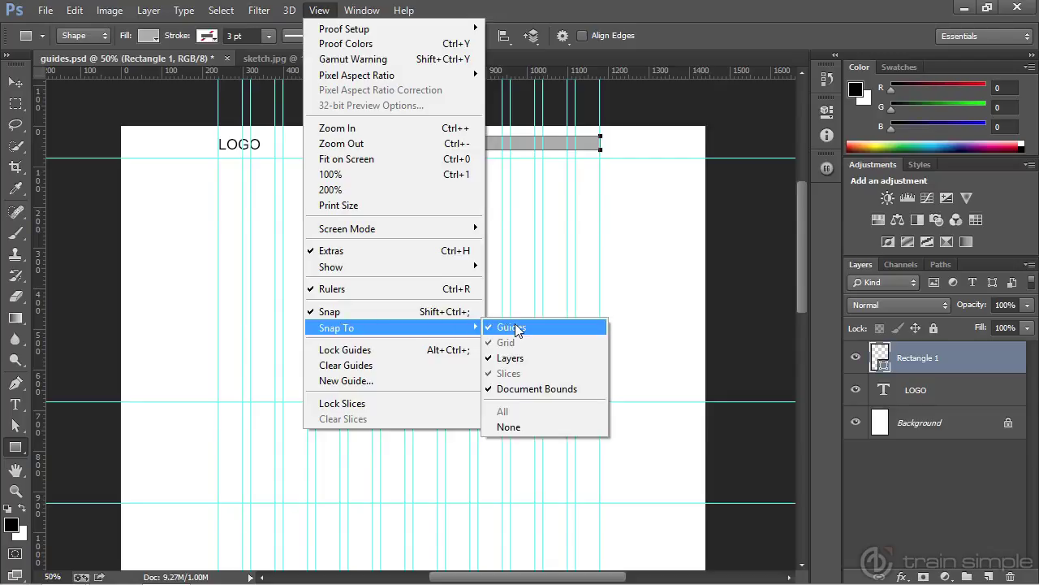
left_click(98, 195)
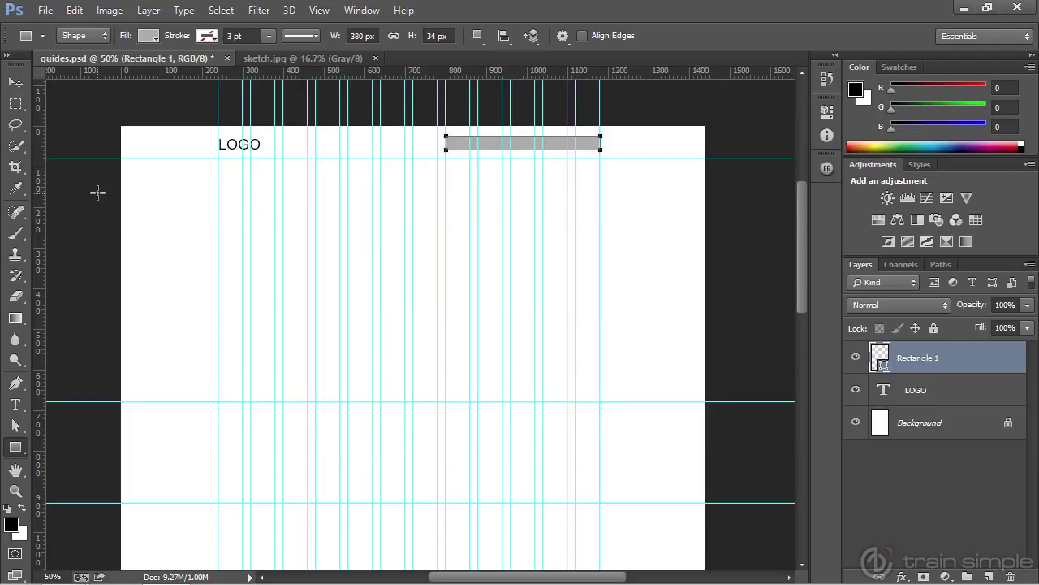
Create an exact 1440 × 600 px grey rectangle at the guide corner, then view sketch.jpg
left_click(122, 157)
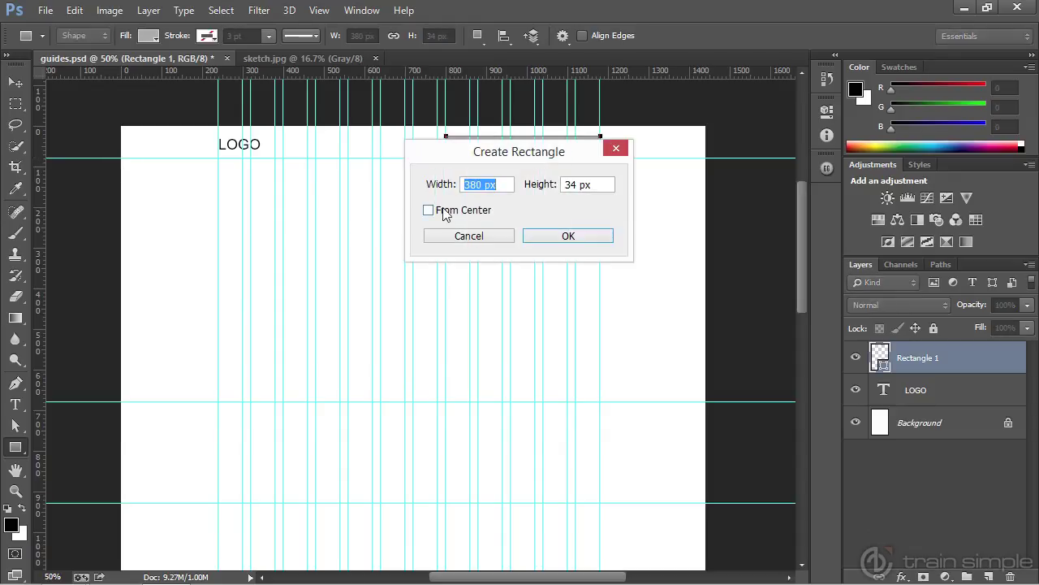
left_click(478, 186)
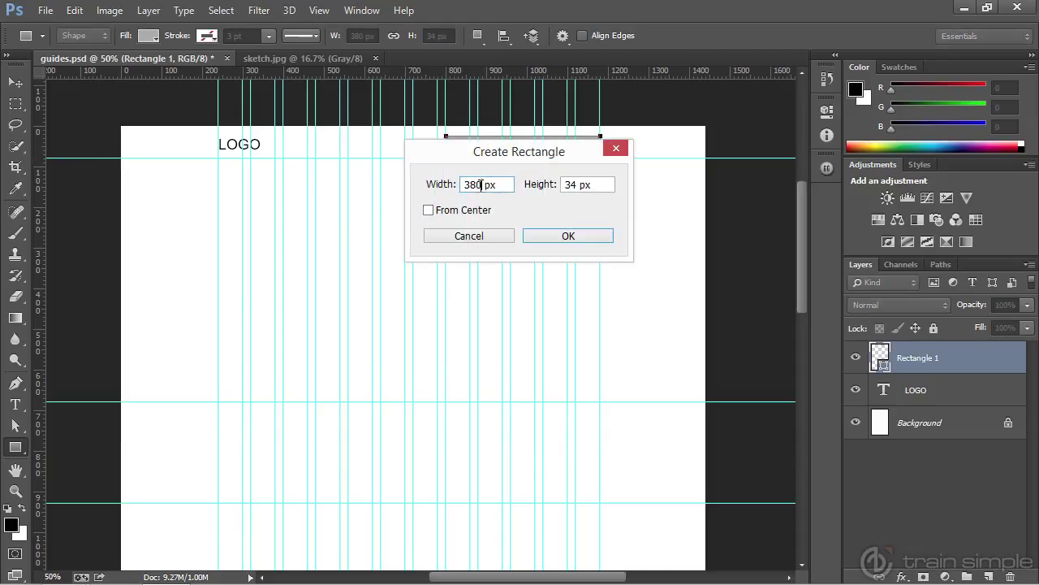
left_click_drag(480, 185, 412, 178)
type("1440")
left_click_drag(572, 185, 545, 185)
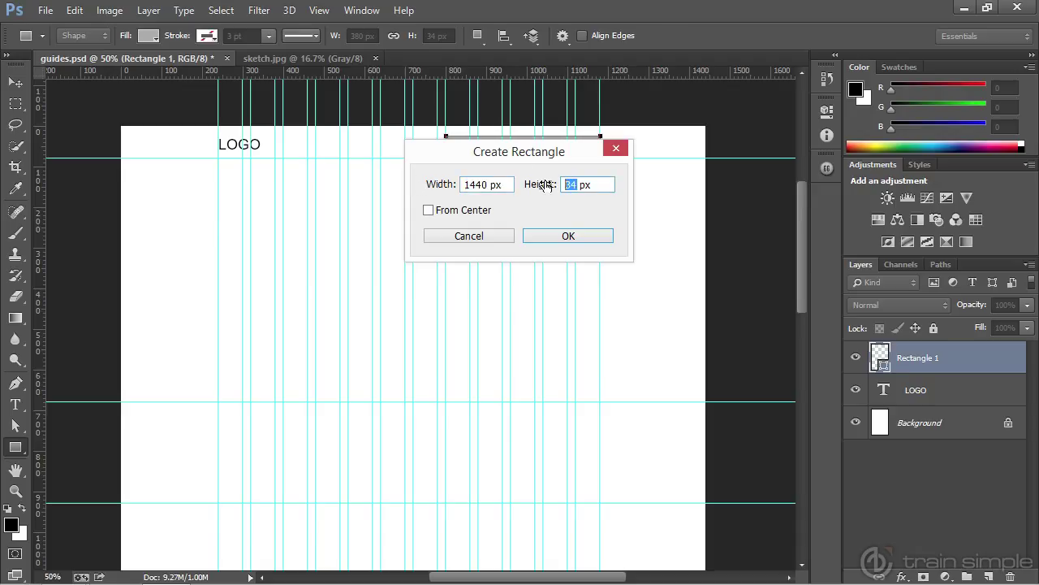
type("600")
left_click(552, 237)
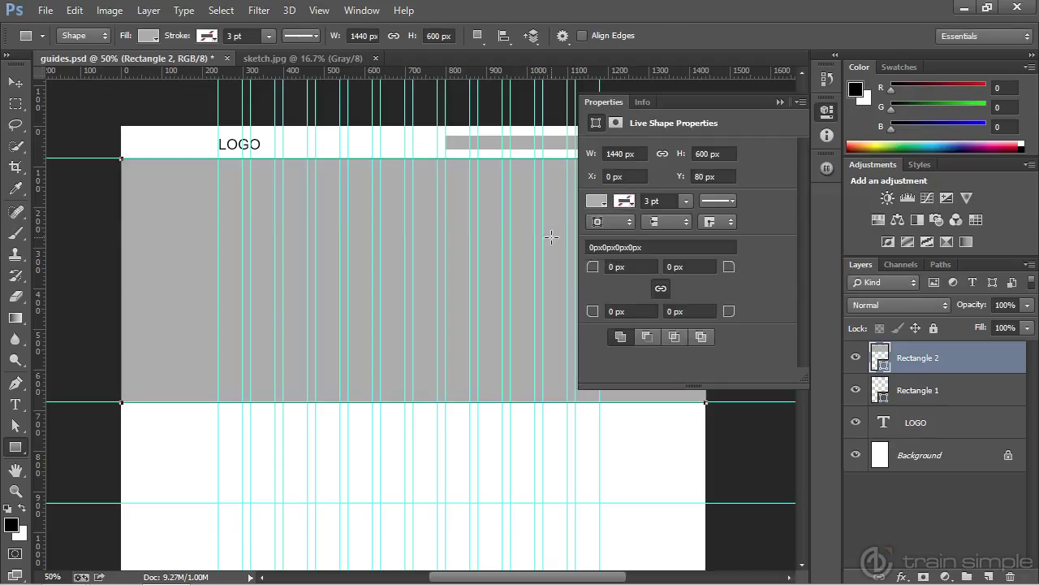
left_click(825, 113)
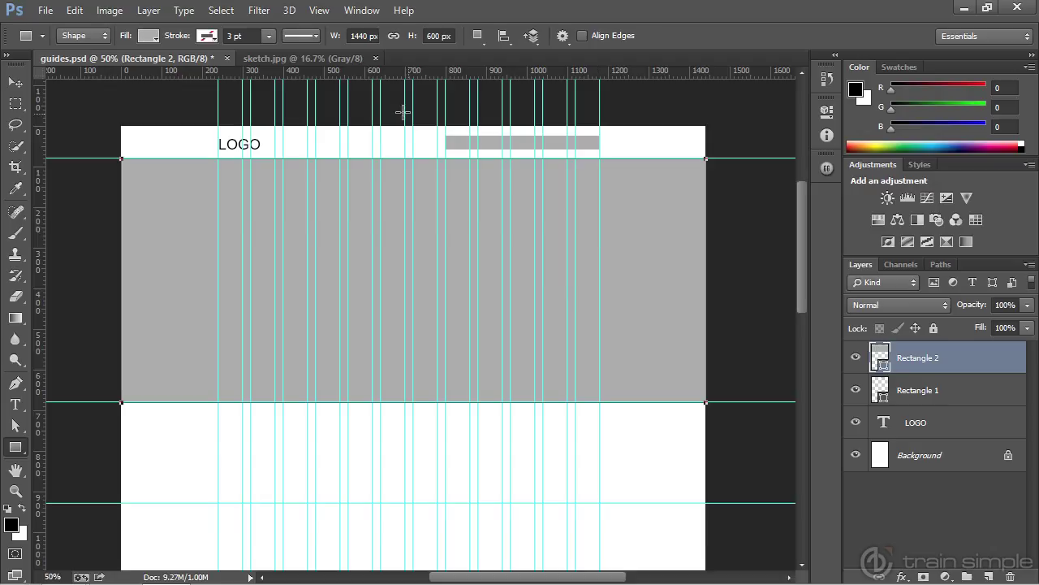
left_click(289, 61)
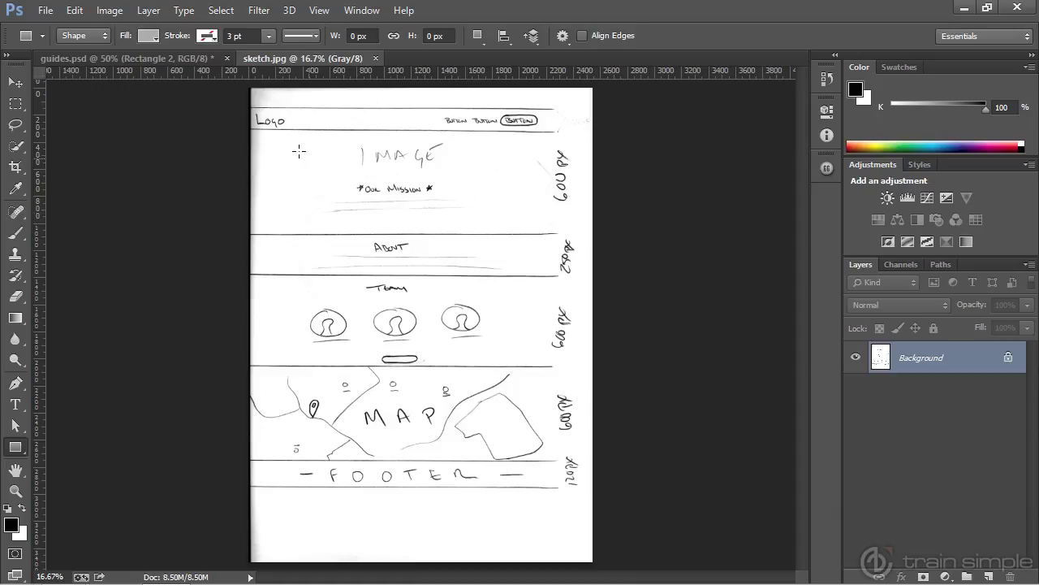
Return to guides.psd and pick the Horizontal Type tool
left_click(180, 62)
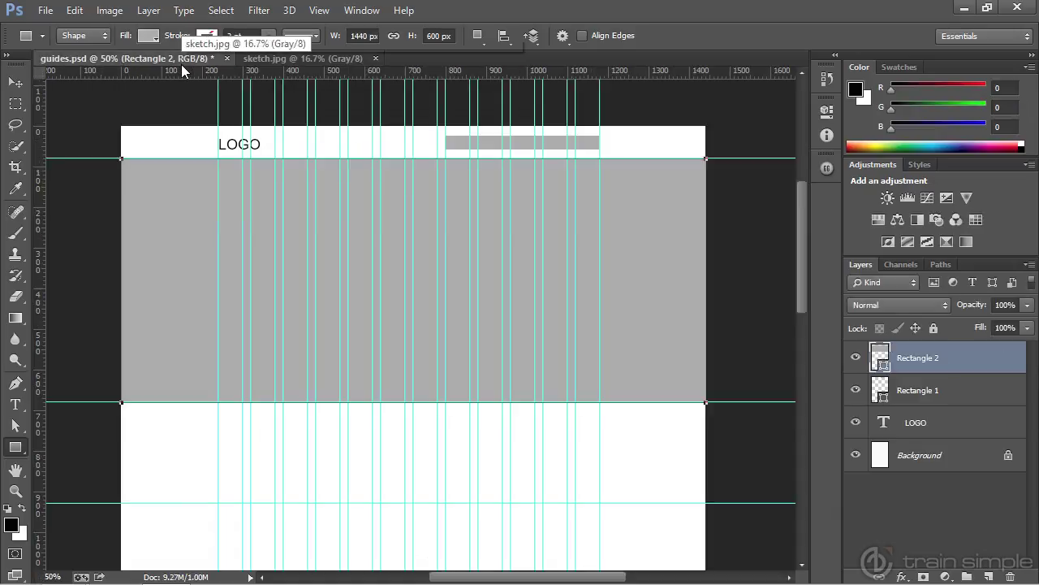
left_click(15, 403)
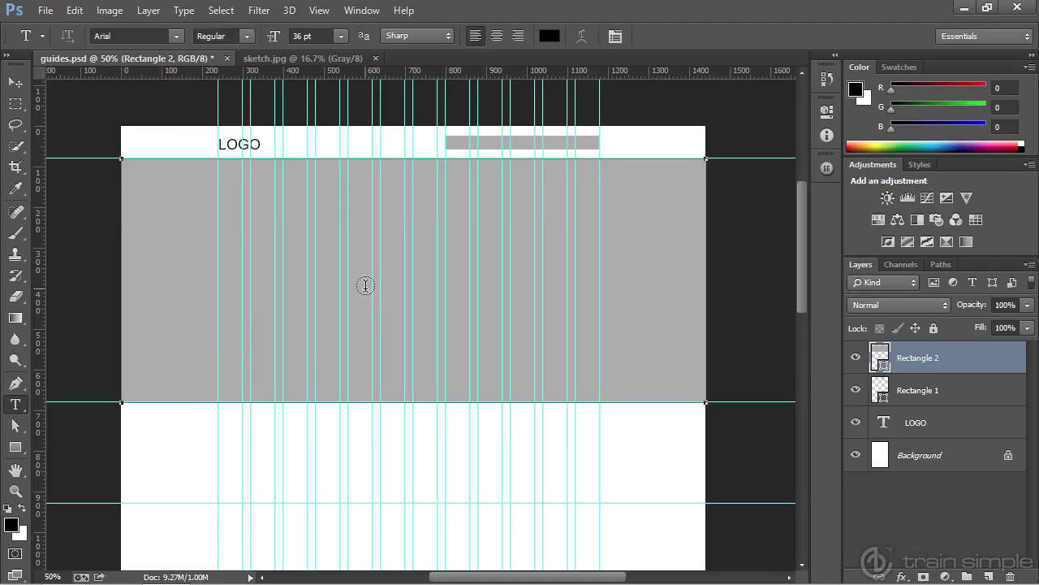
Type 'Our Mission' and position the heading in the middle of the grey hero block
left_click(356, 459)
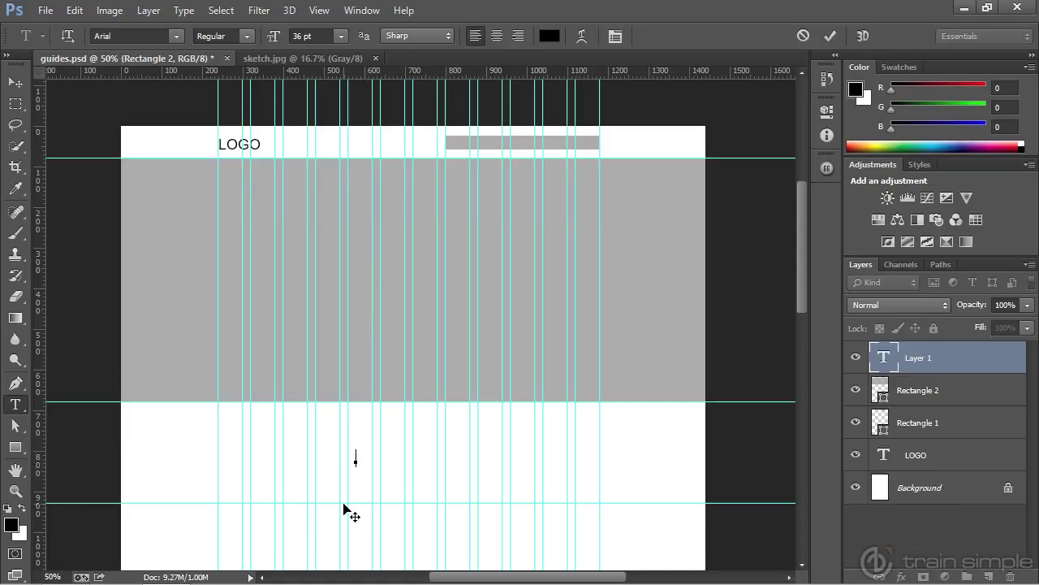
type("our Mission")
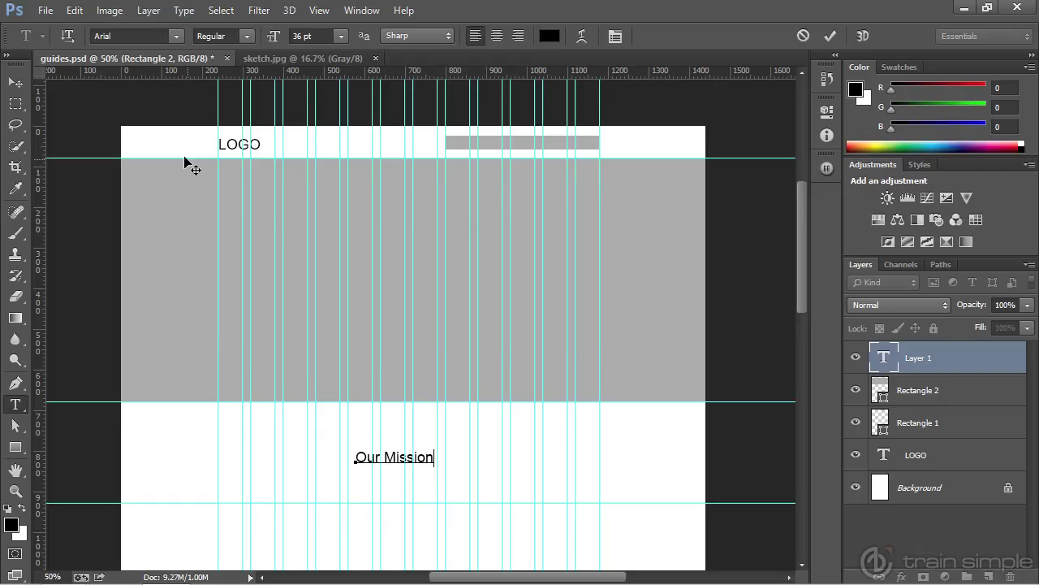
left_click(12, 85)
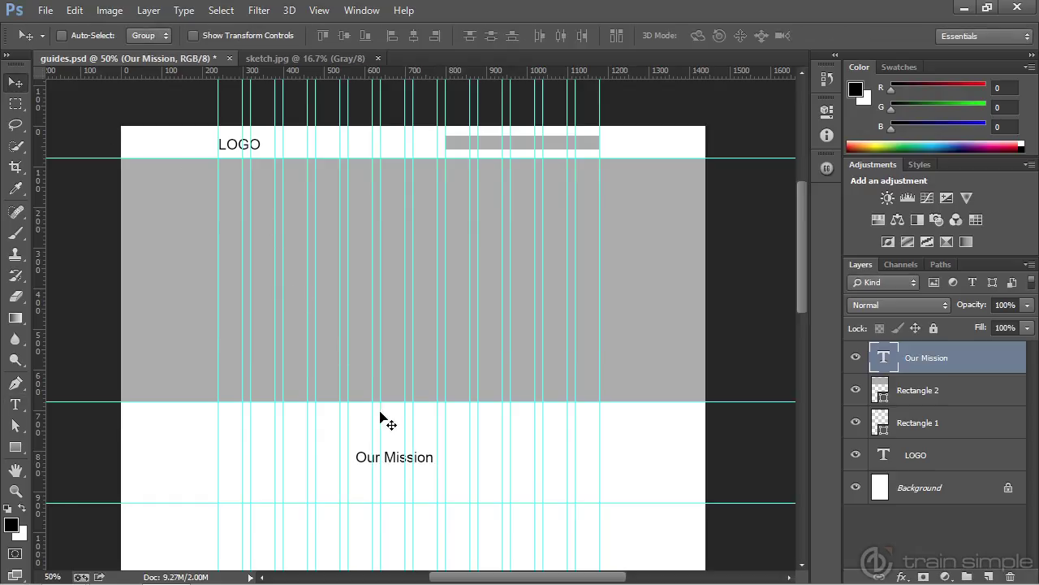
left_click_drag(401, 458, 414, 297)
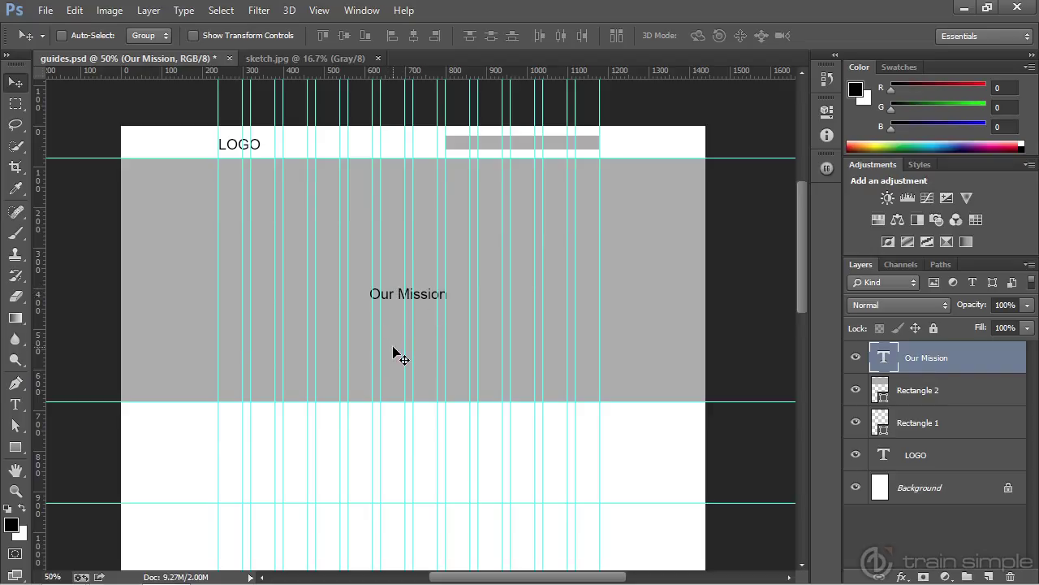
key("Down")
key("Down")
key("Down")
key("Down")
key("Down")
key("Down")
key("Down")
key("Down")
key("Down")
key("Down")
key("Down")
key("Down")
key("Down")
key("Down")
key("Down")
key("Down")
key("Down")
key("Down")
key("Down")
key("Down")
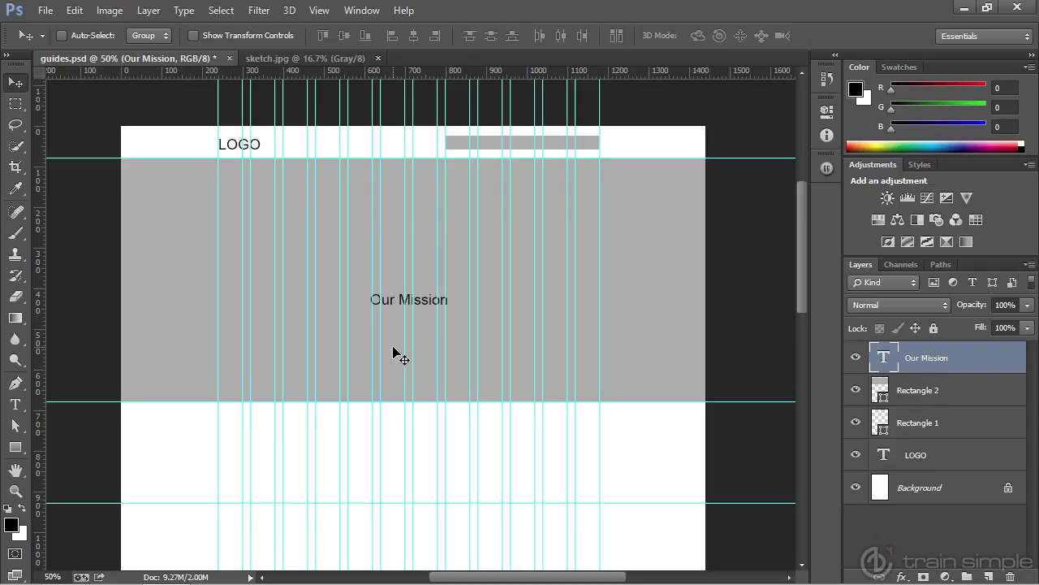
key("Down")
key("Down")
key("Down")
key("Down")
key("Down")
key("Down")
key("Down")
key("Down")
key("Down")
key("Down")
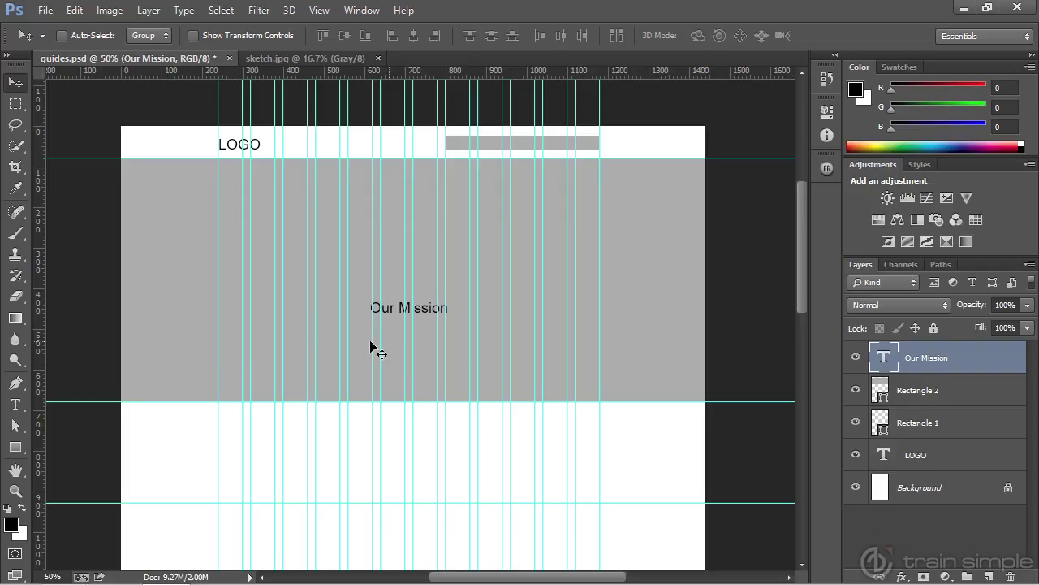
Draw a paragraph text box and fill it with lorem ipsum placeholder text
left_click(16, 405)
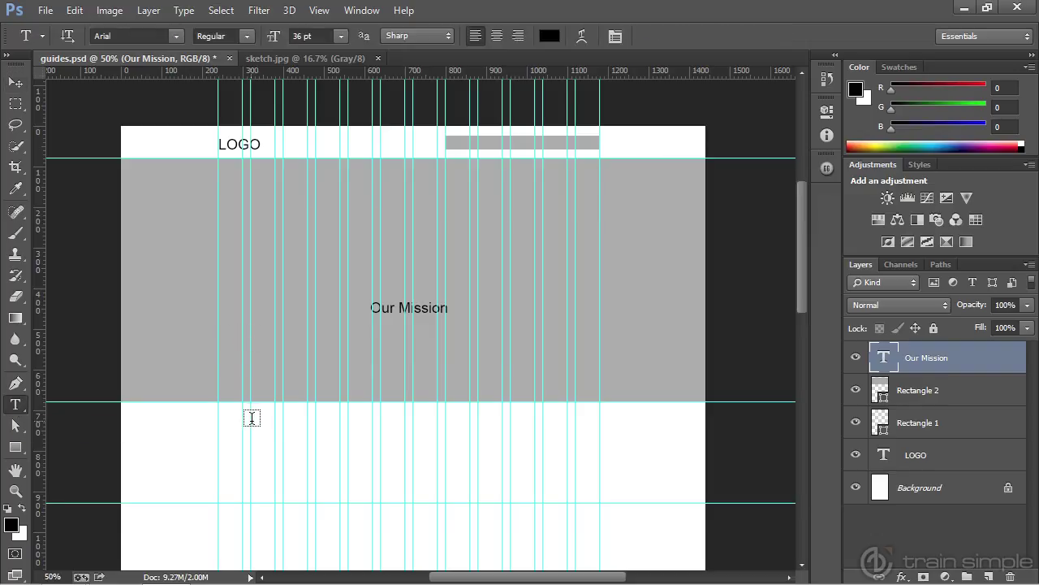
left_click_drag(251, 420, 562, 441)
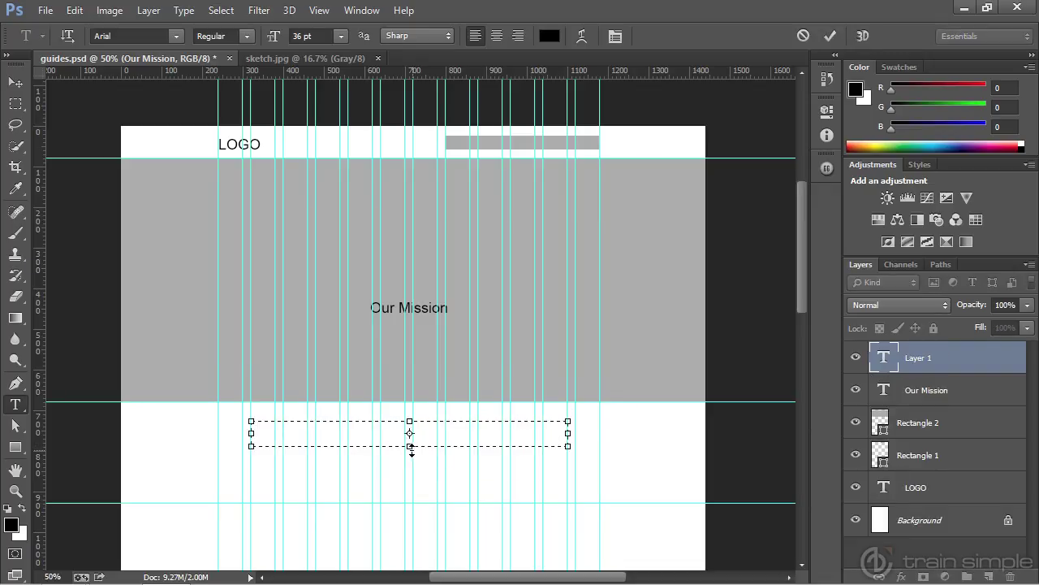
left_click(185, 11)
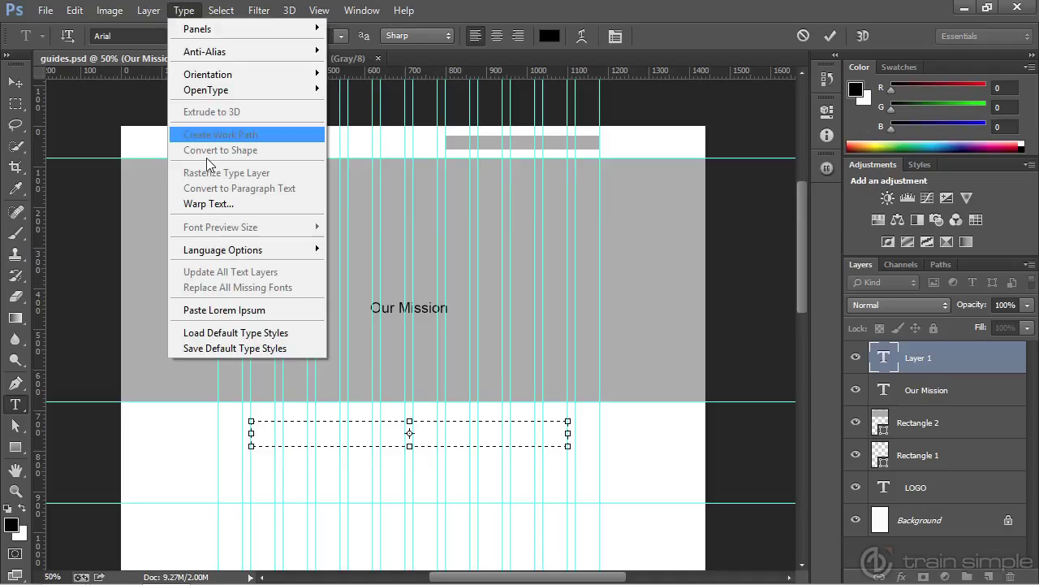
left_click(231, 311)
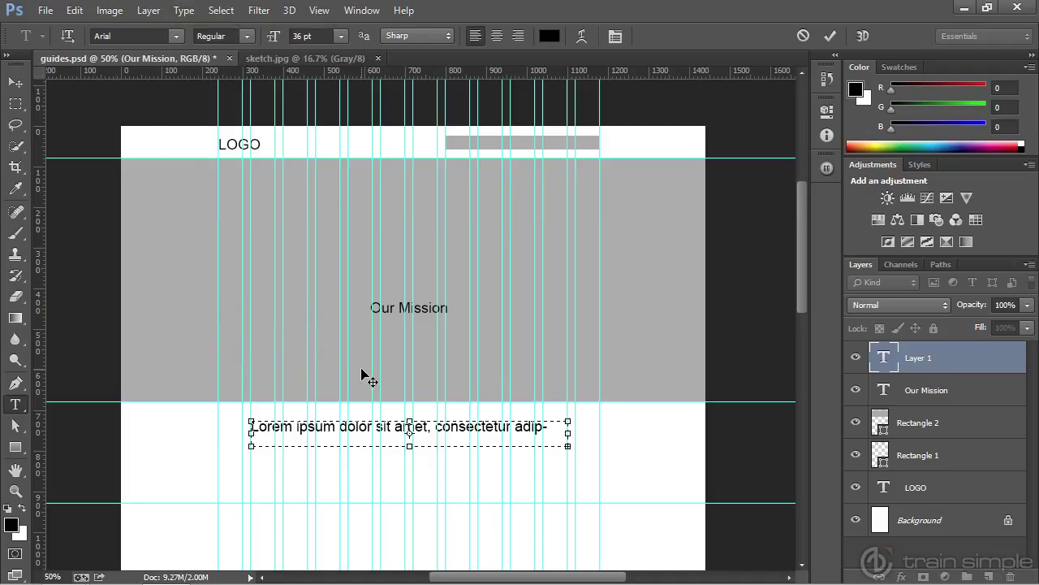
Set the lorem ipsum paragraph to 18 pt and move it under the Our Mission heading
left_click(342, 37)
left_click(337, 203)
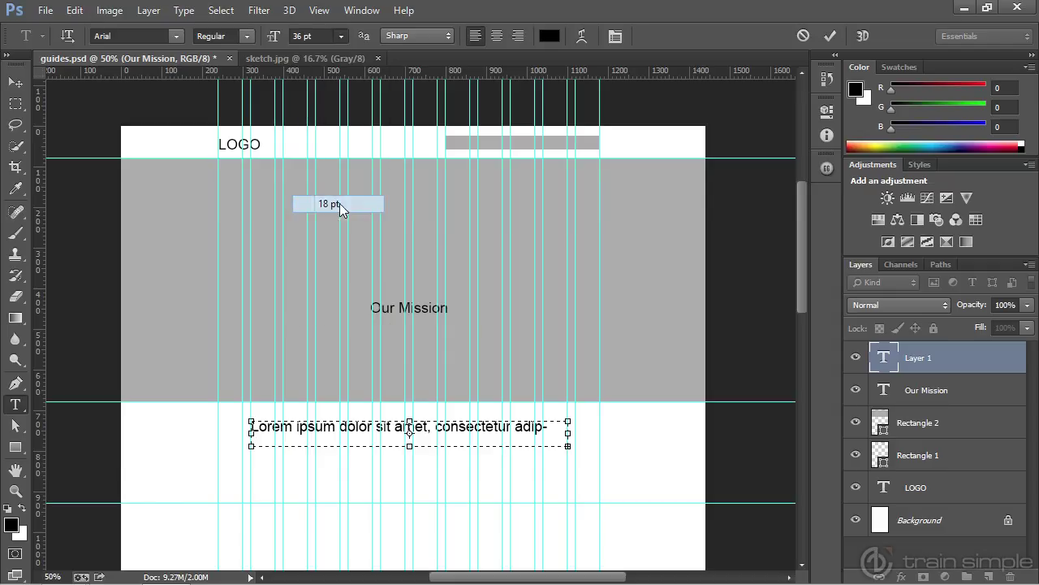
triple_click(541, 434)
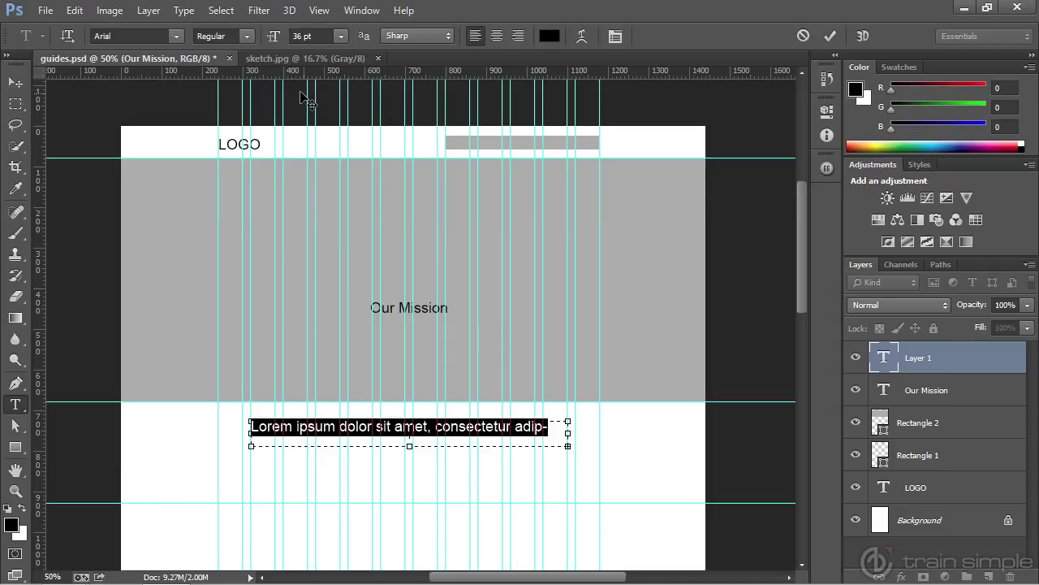
left_click(341, 37)
left_click(342, 204)
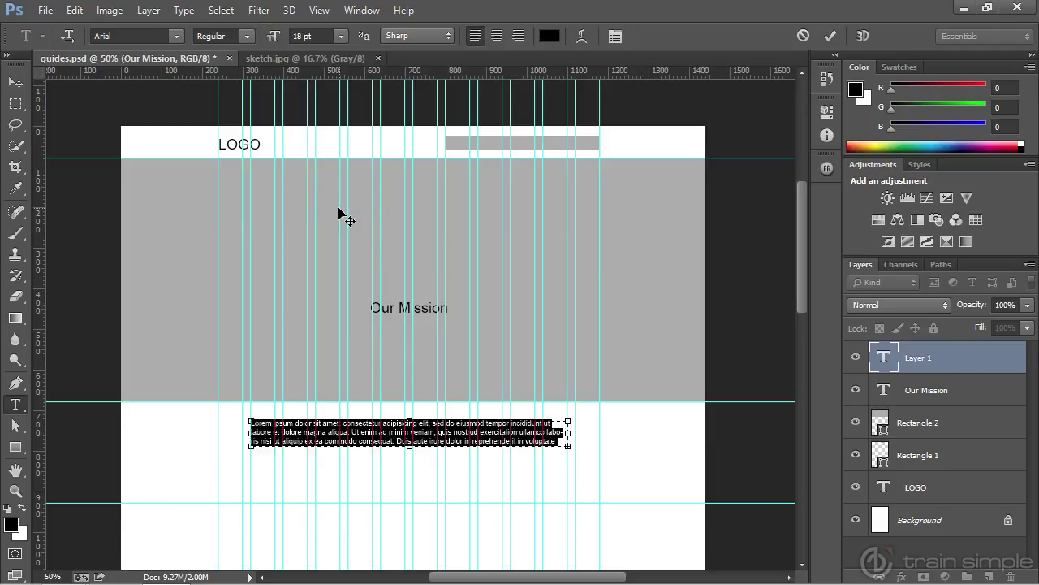
left_click(15, 82)
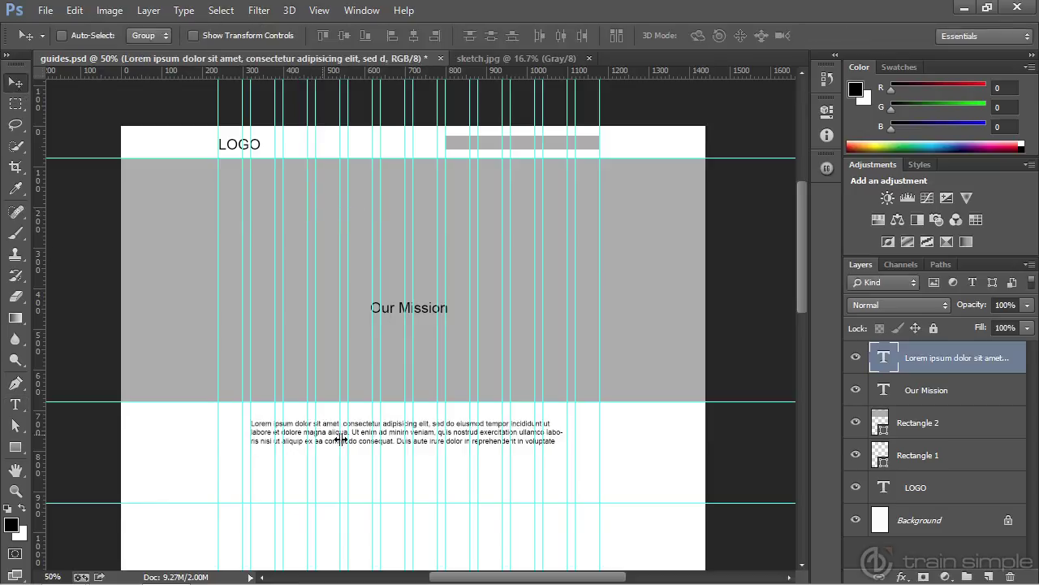
left_click_drag(399, 438, 395, 350)
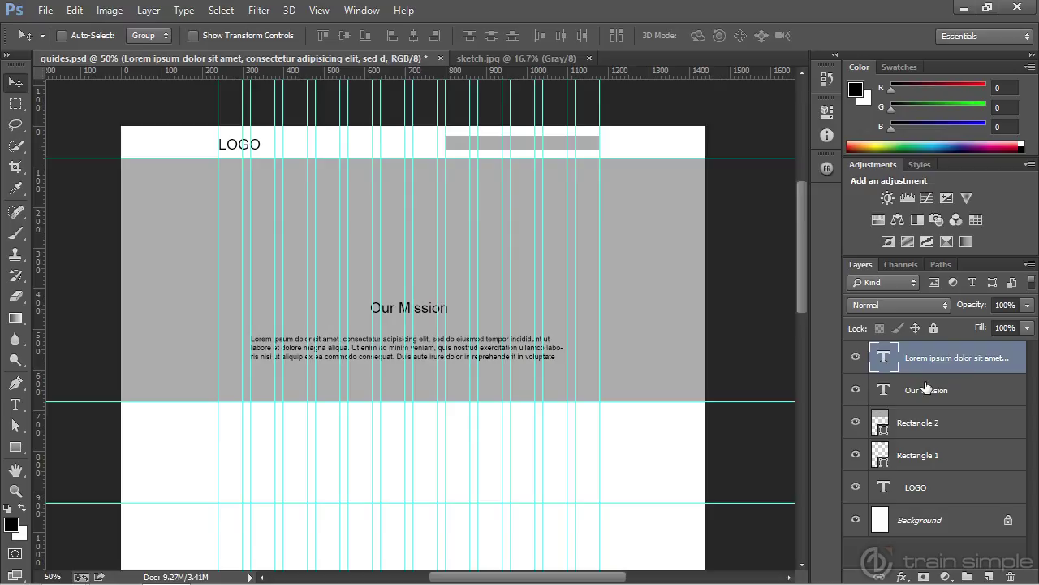
Create a new layer group named Main
left_click(931, 425)
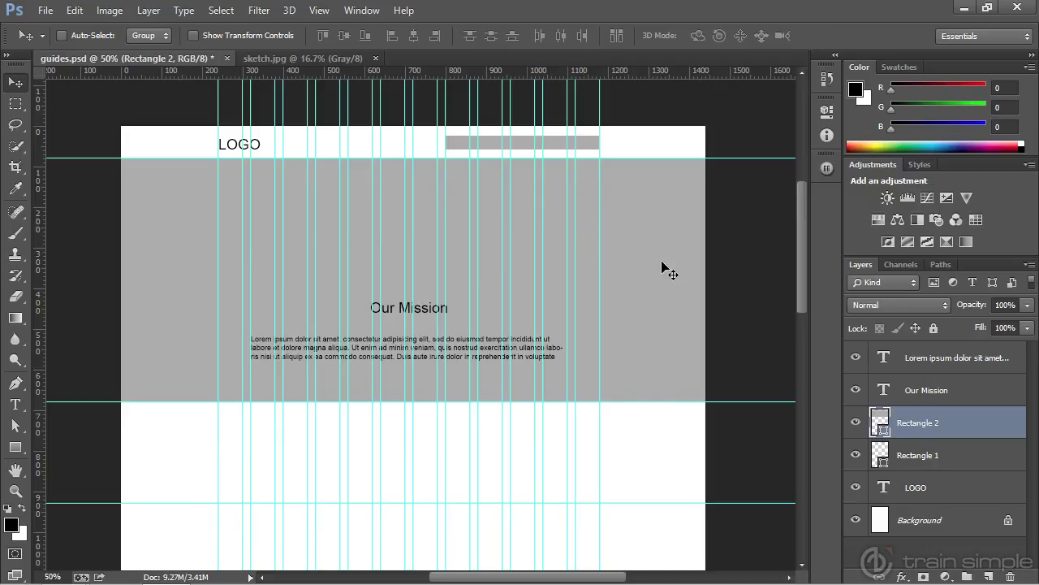
left_click(935, 369)
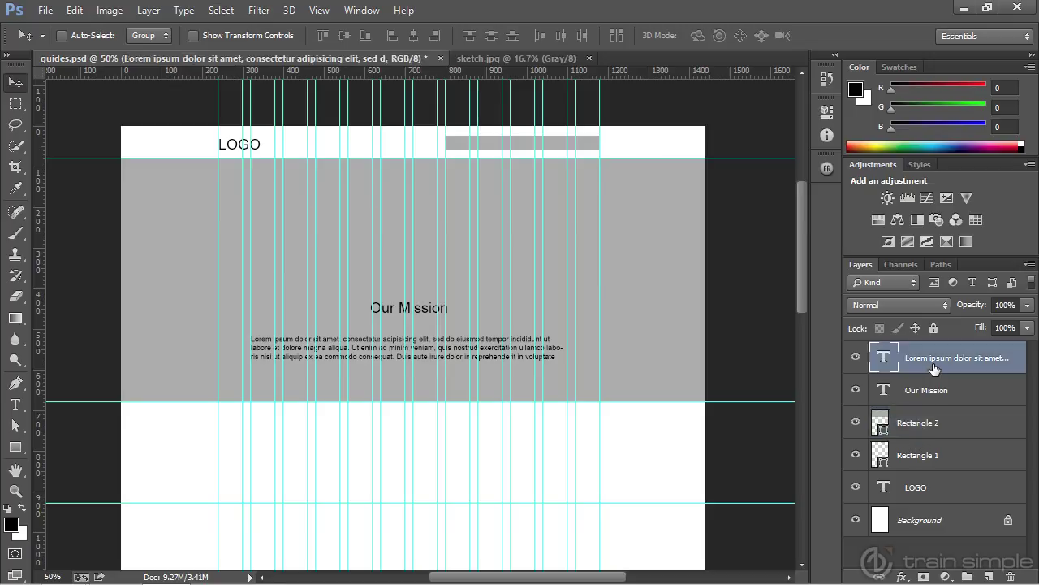
left_click(967, 577)
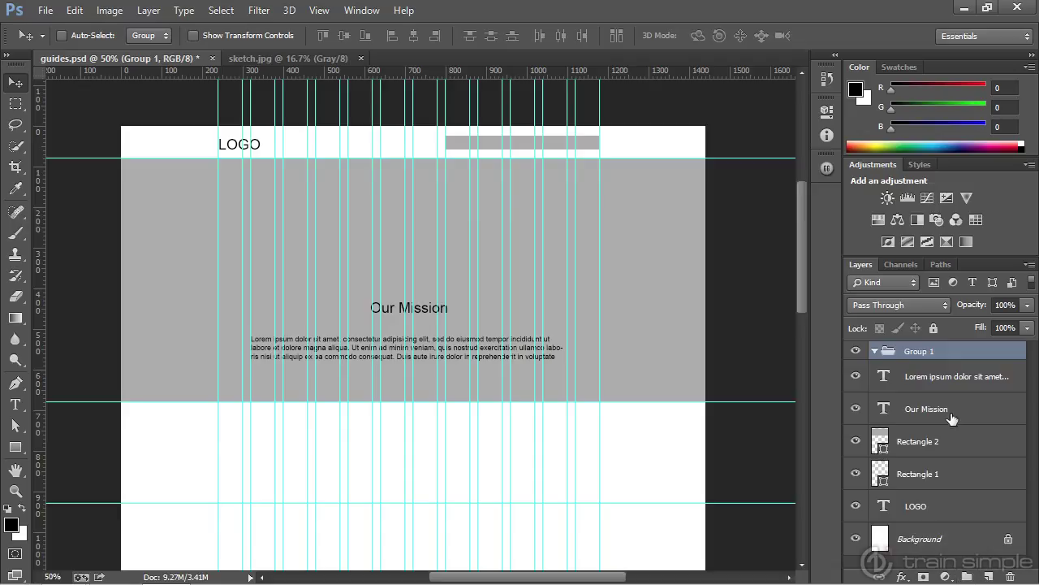
double_click(919, 354)
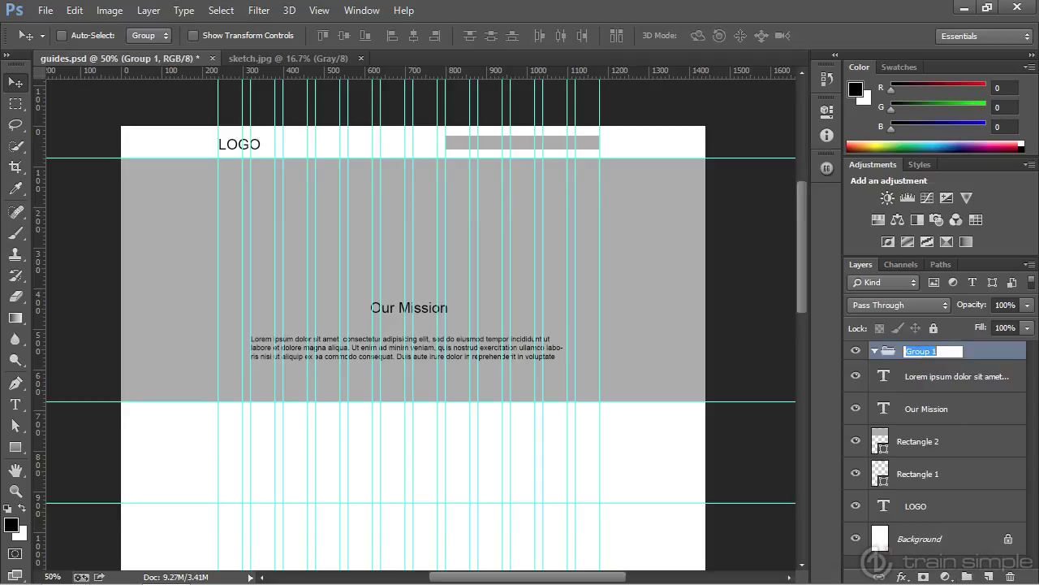
type("Main")
key("Return")
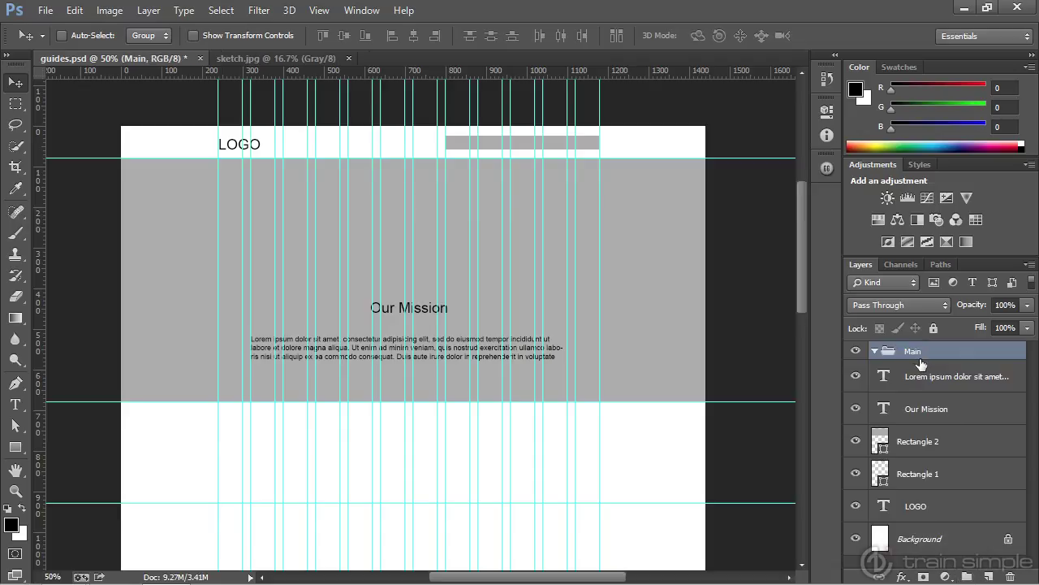
Move the lorem ipsum, Our Mission and Rectangle 2 layers into Main and collapse it
left_click(924, 374)
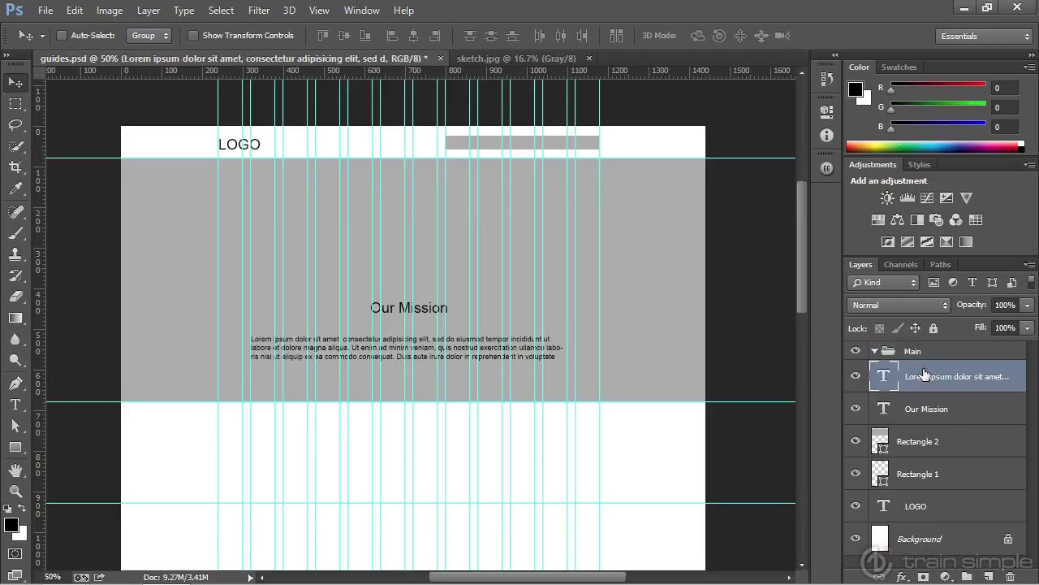
left_click(929, 449, "shift")
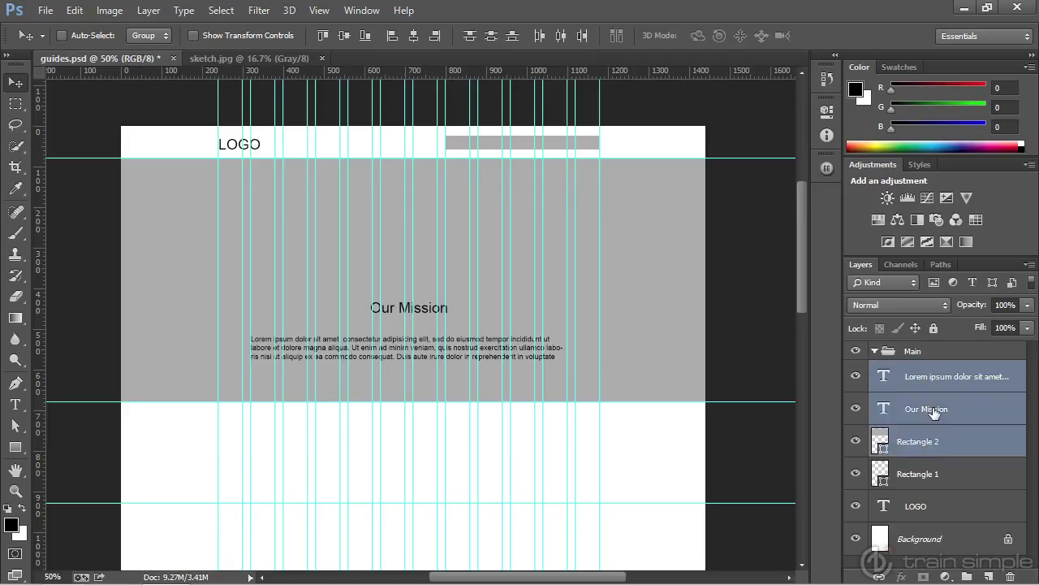
left_click_drag(916, 375, 890, 351)
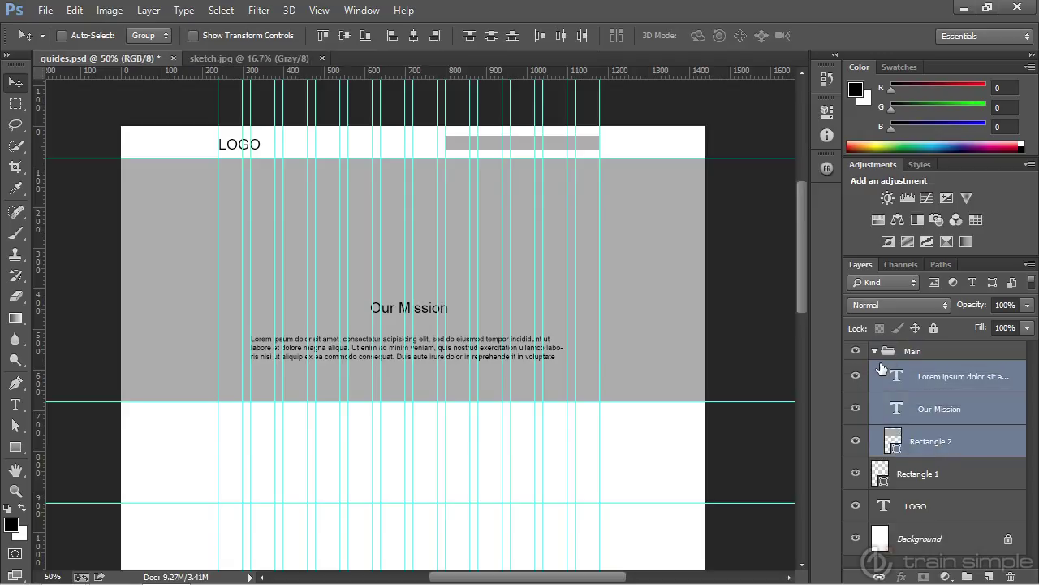
left_click(875, 351)
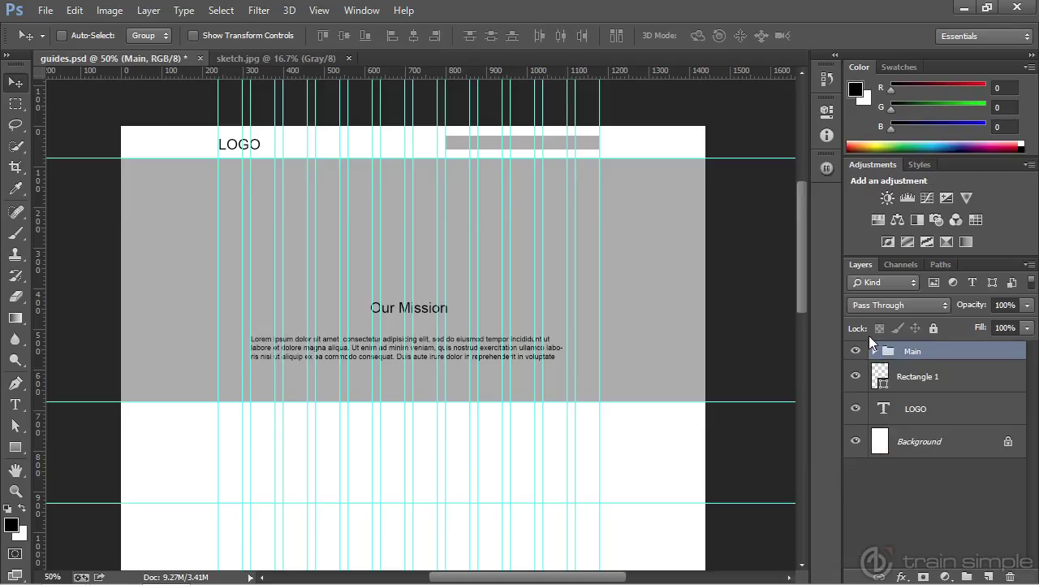
left_click(910, 376)
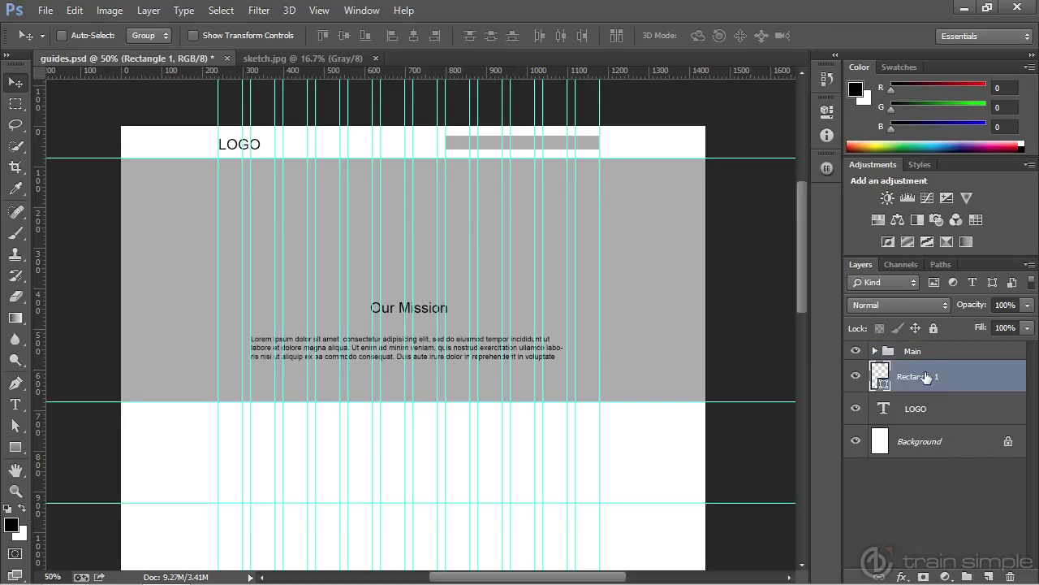
Create a group named Header, move Rectangle 1 and LOGO into it, and collapse it
left_click(968, 576)
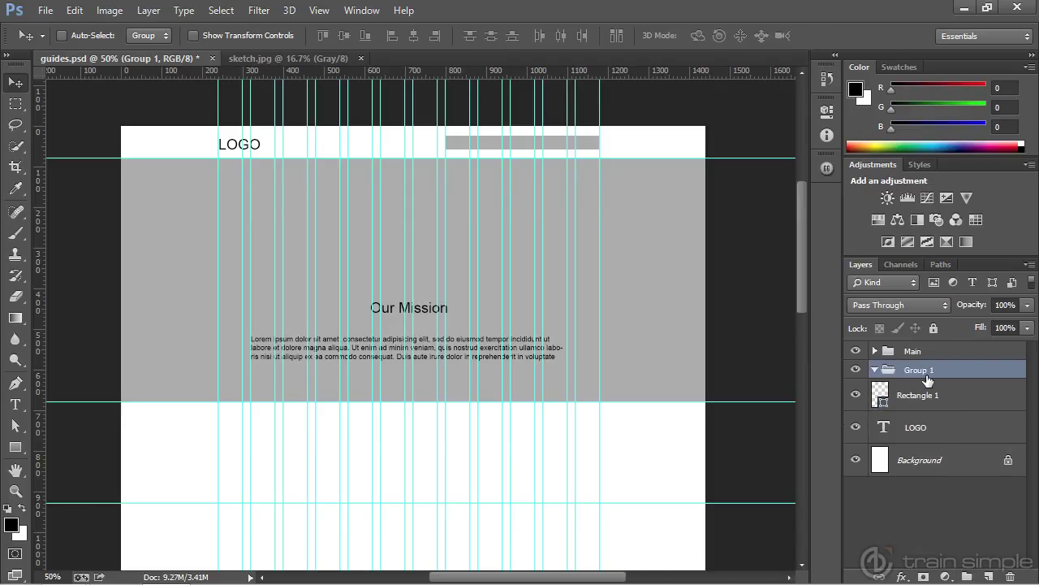
double_click(922, 370)
type("Header")
key("Return")
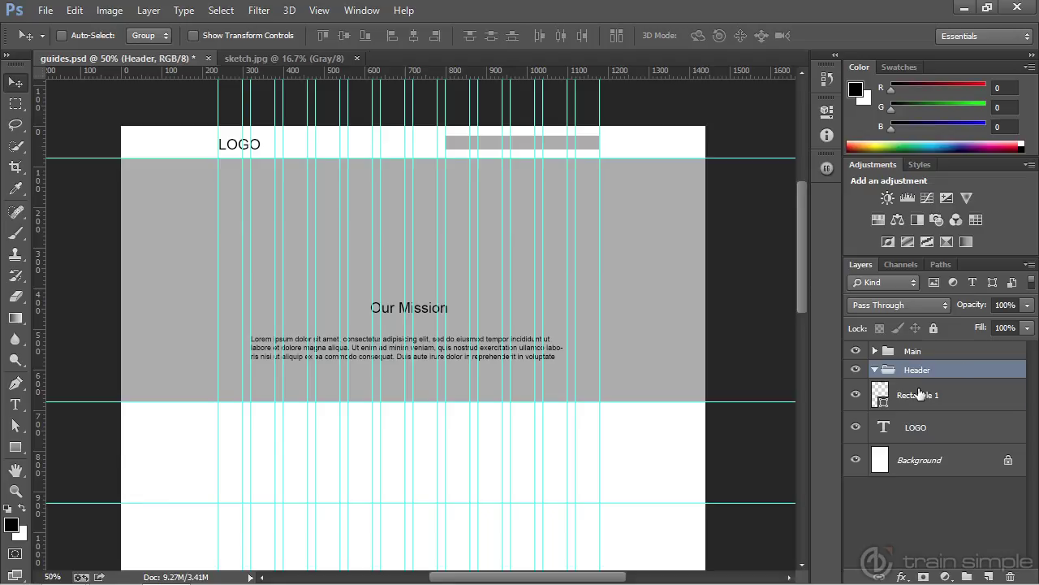
left_click(926, 397)
left_click(921, 428, "shift")
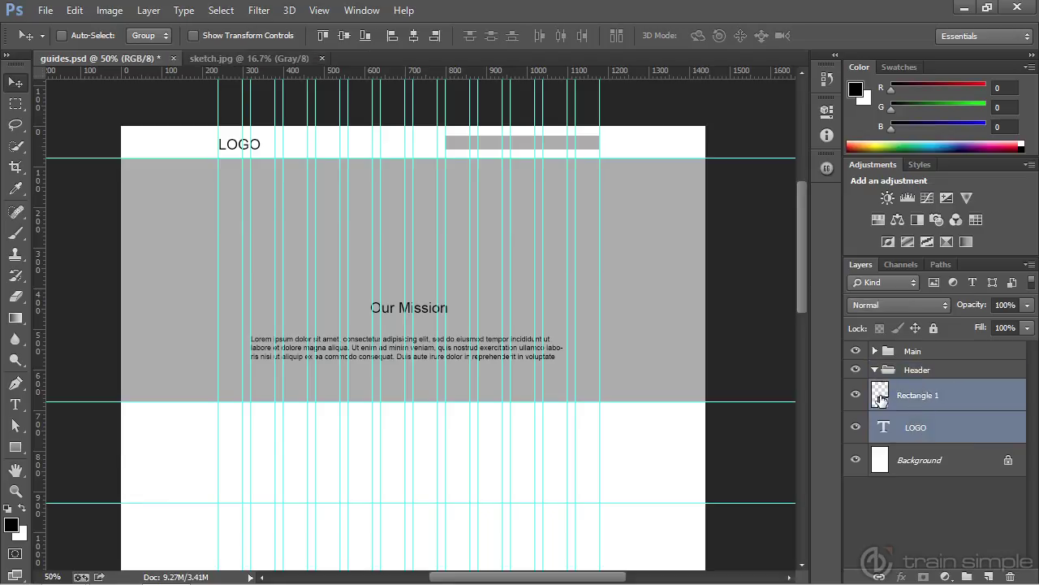
left_click_drag(914, 398, 891, 375)
left_click(875, 371)
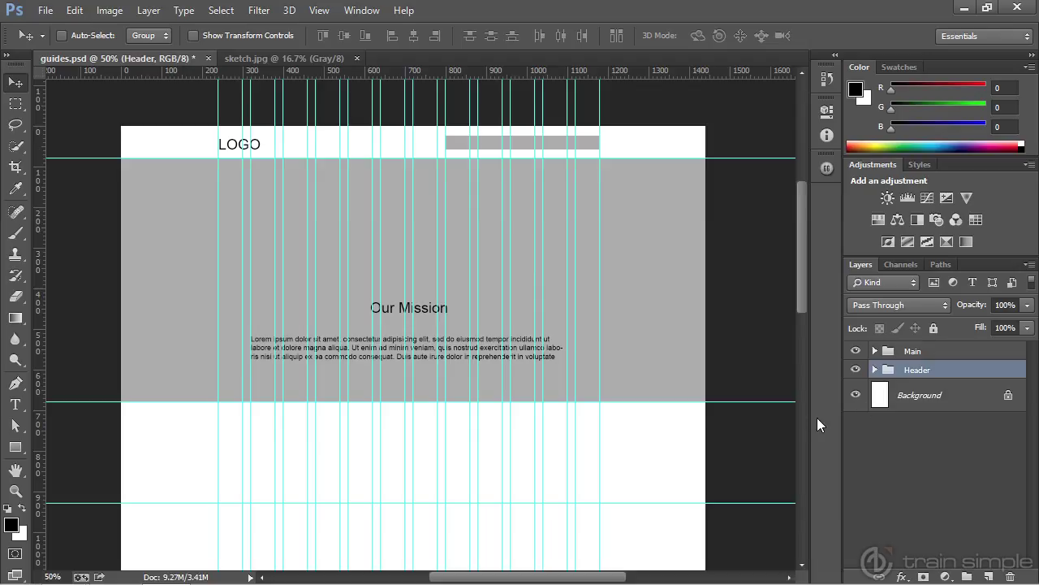